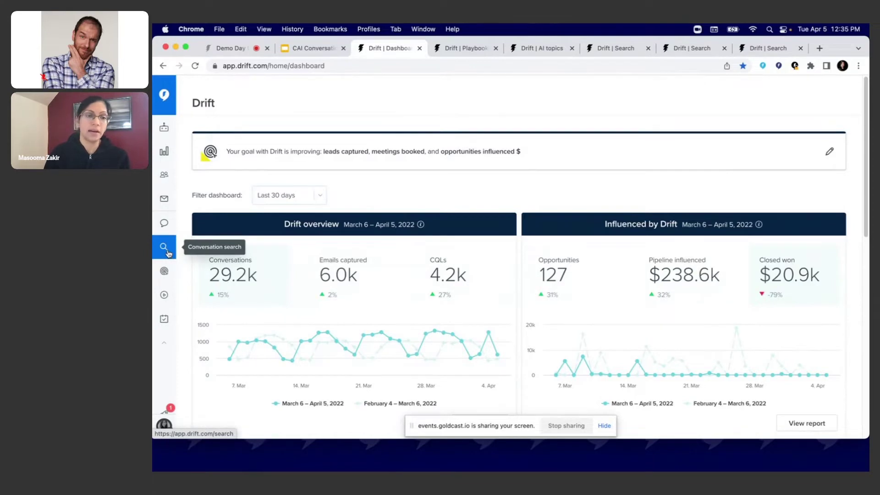
- Open the conversation search and show the conversations for the suggested AI topic "I want the support team"
click(167, 250)
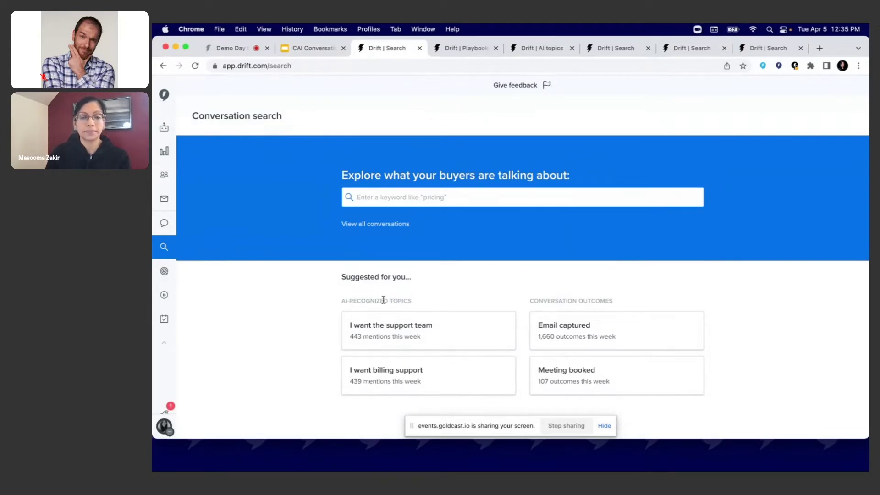
click(604, 426)
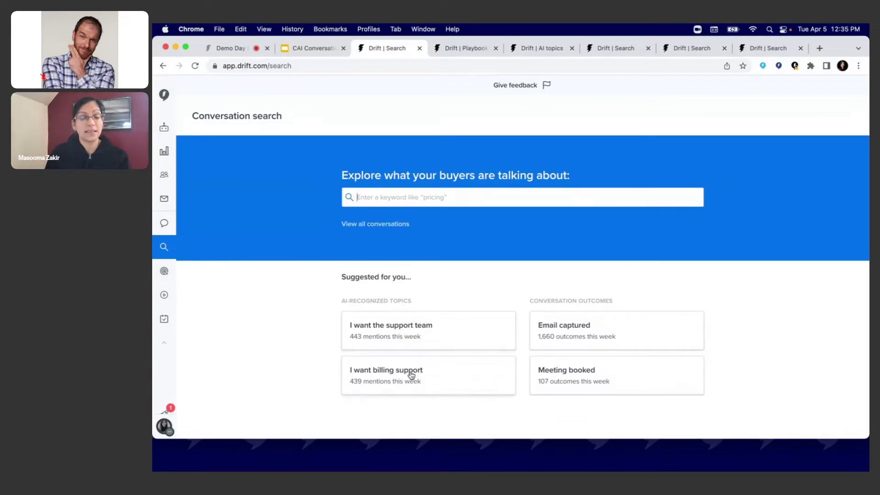
click(403, 329)
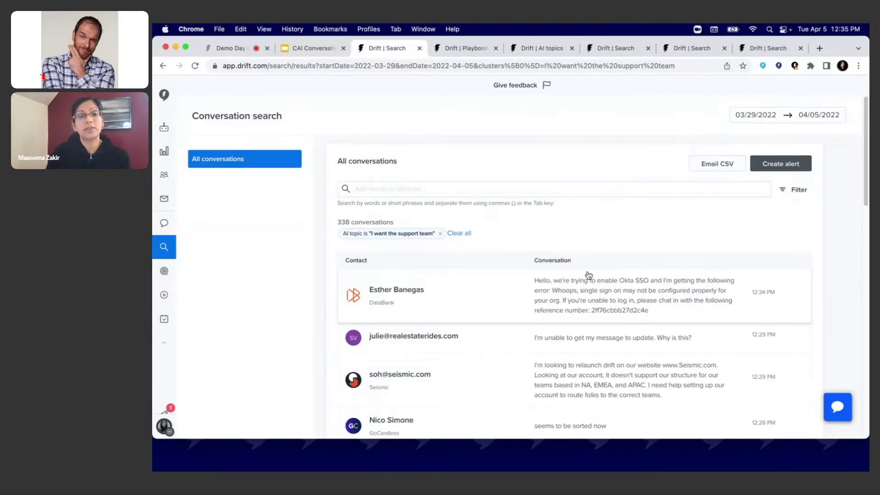
- Read through the message transcript of the DataBank contact's conversation about the Okta SSO error, and close its details
scroll(641, 273, down, 1)
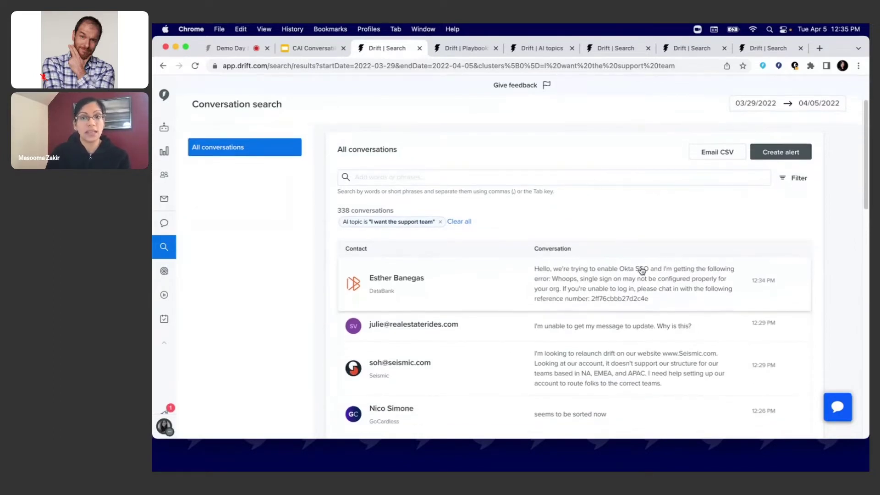
click(642, 273)
scroll(784, 271, down, 10)
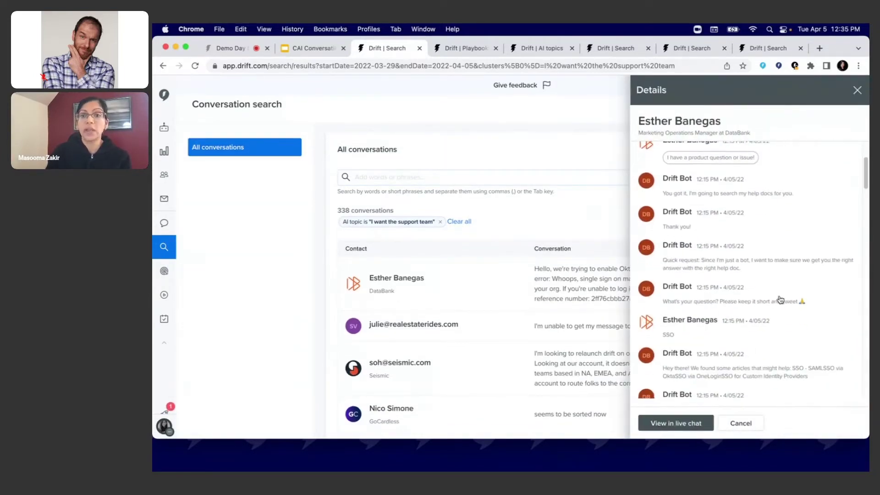
scroll(781, 299, down, 10)
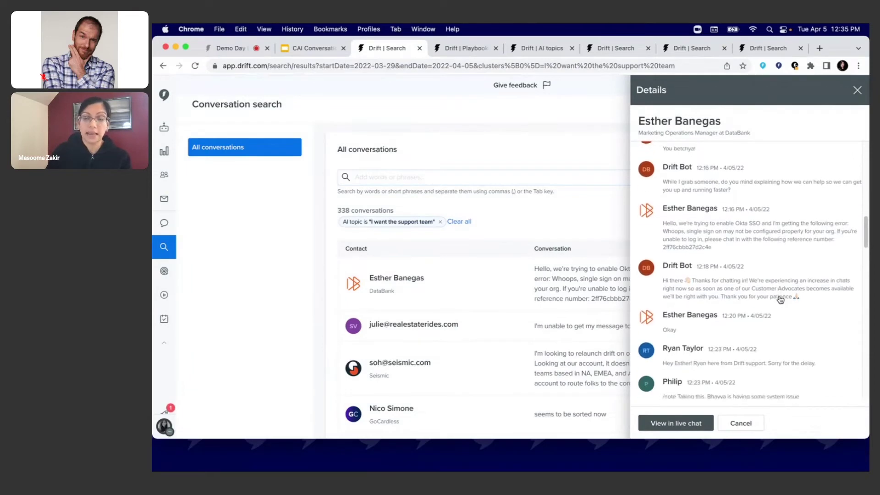
scroll(784, 297, down, 5)
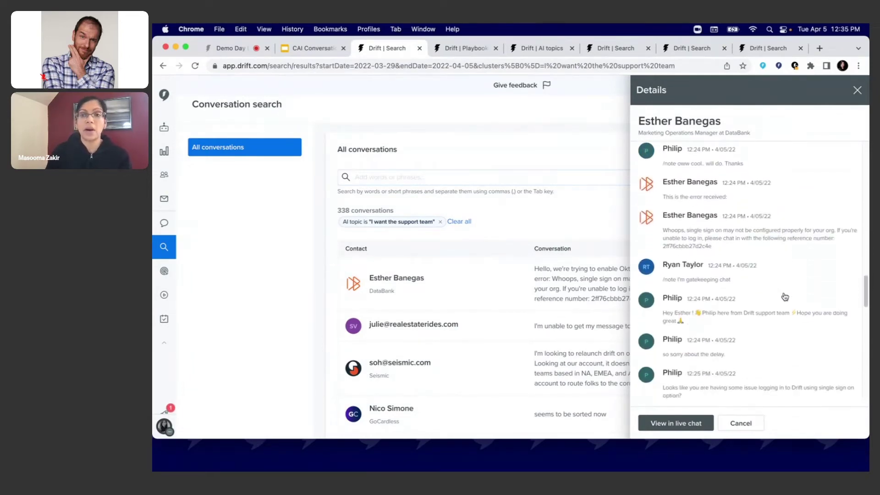
click(857, 90)
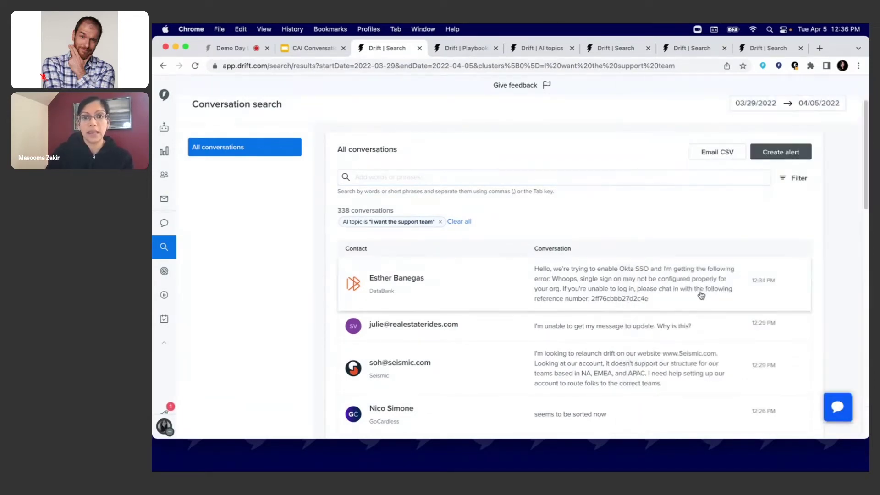
- Review the transcript of the conversation about a message that cannot be updated, and close its details
scroll(697, 293, down, 2)
click(649, 283)
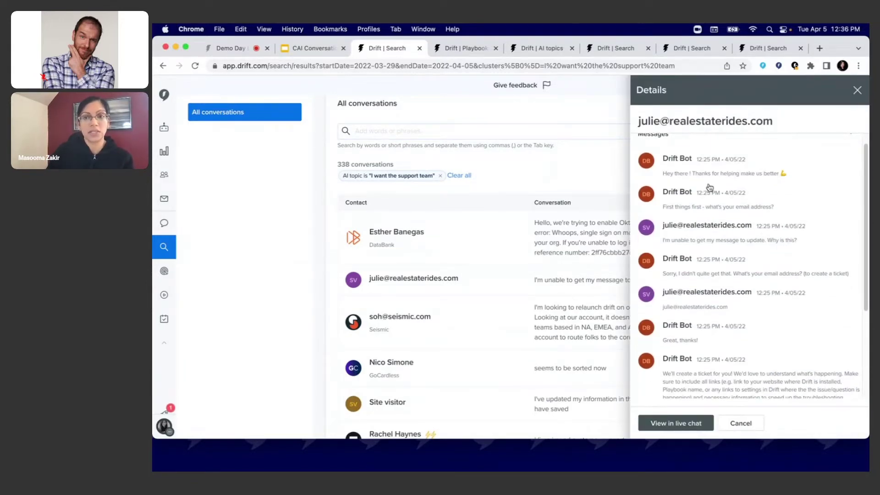
scroll(746, 288, down, 1)
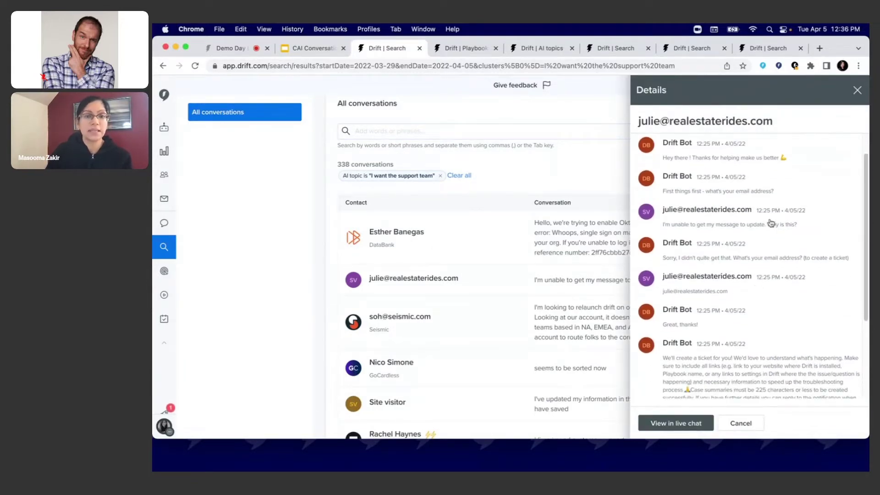
click(858, 91)
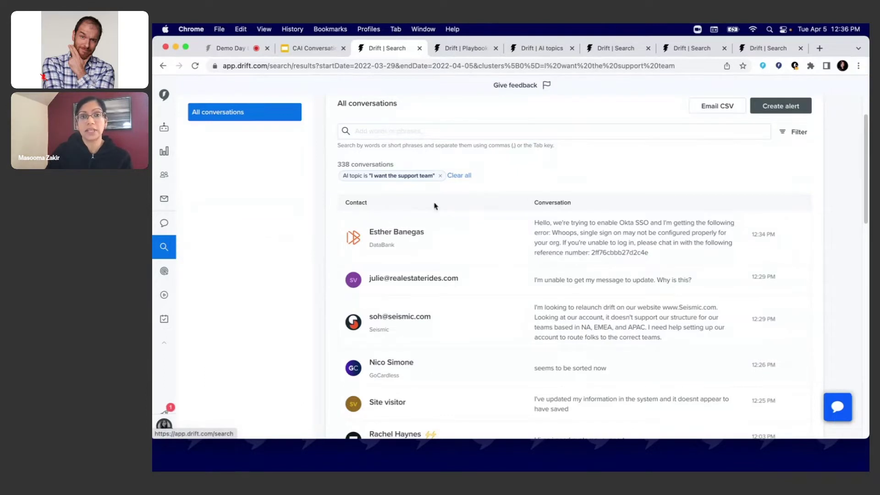
- Replace the support team filter with the AI topic "I want pricing information", view the matching conversations, and clear the filter
click(468, 176)
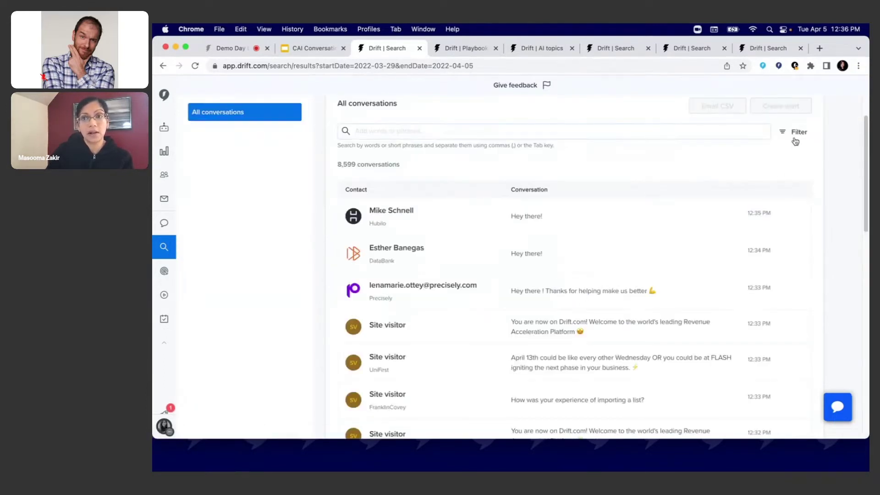
click(796, 135)
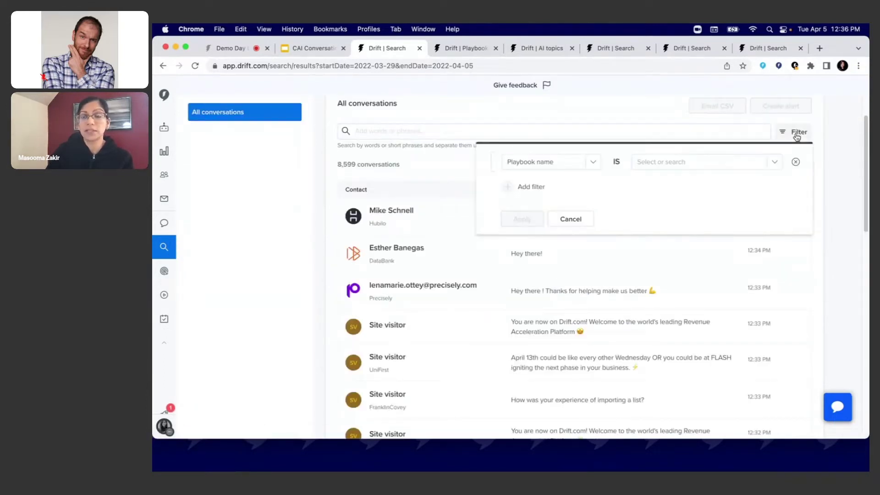
click(593, 168)
click(549, 271)
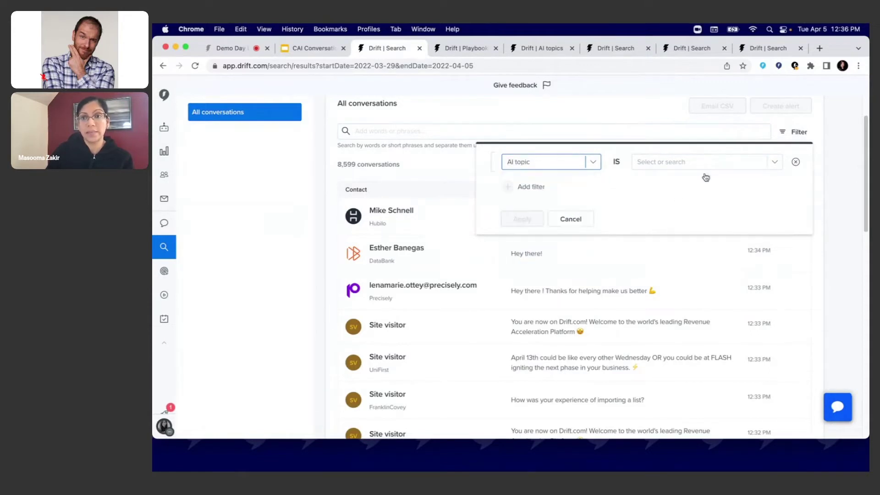
click(773, 163)
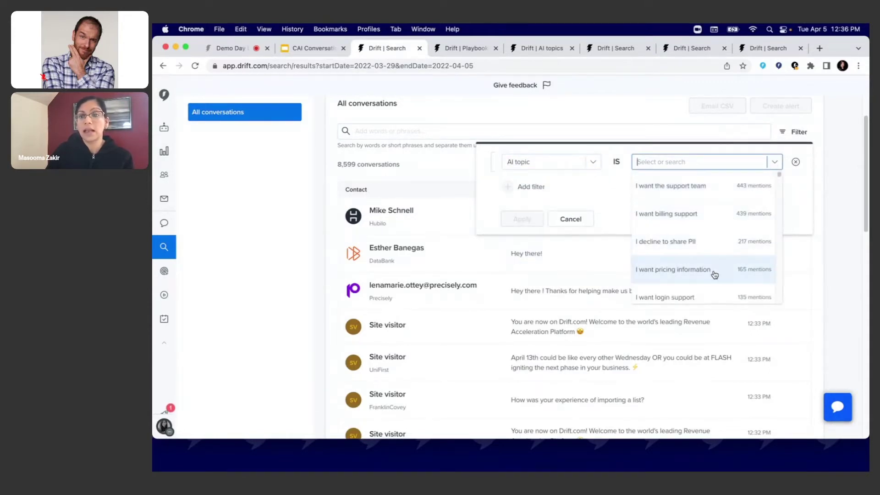
click(715, 274)
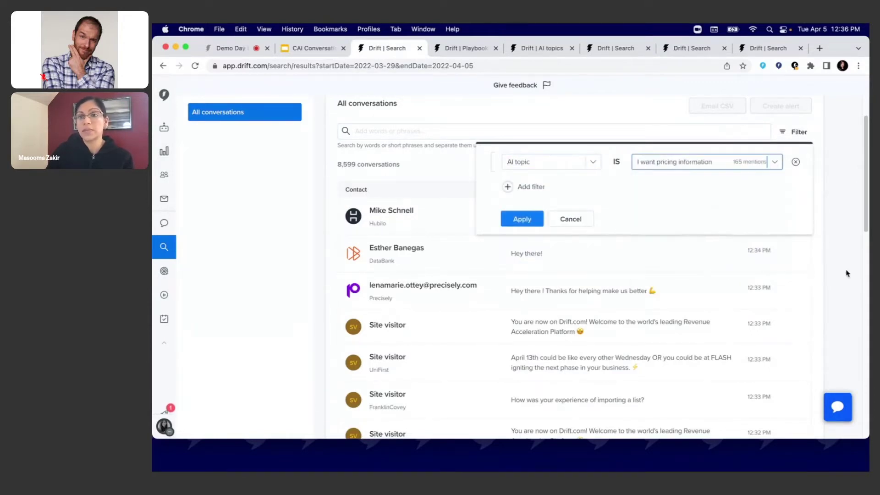
click(522, 219)
scroll(750, 249, down, 1)
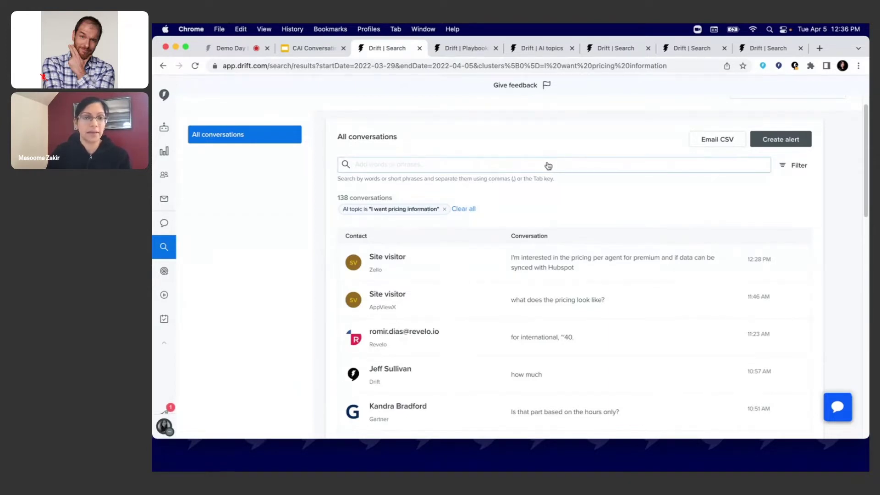
click(464, 210)
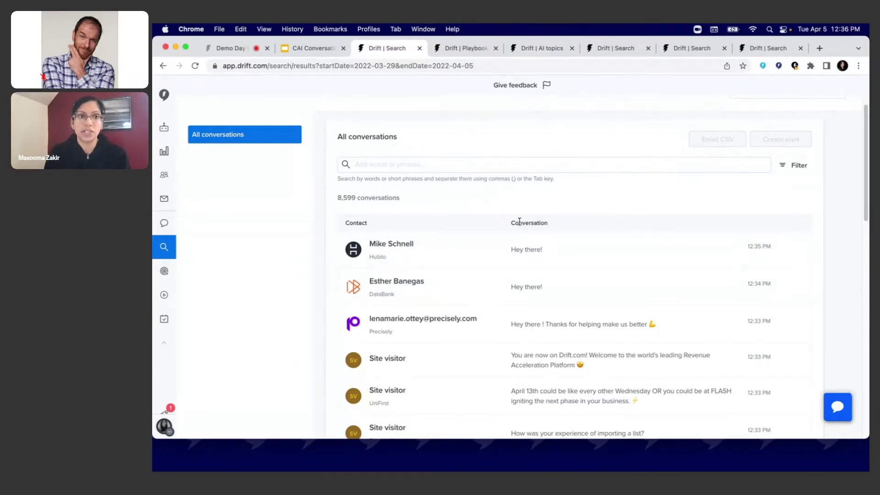
- In the AI Catch All Bot playbook, review the response options of the "How can I help you today?" question and save it
click(480, 54)
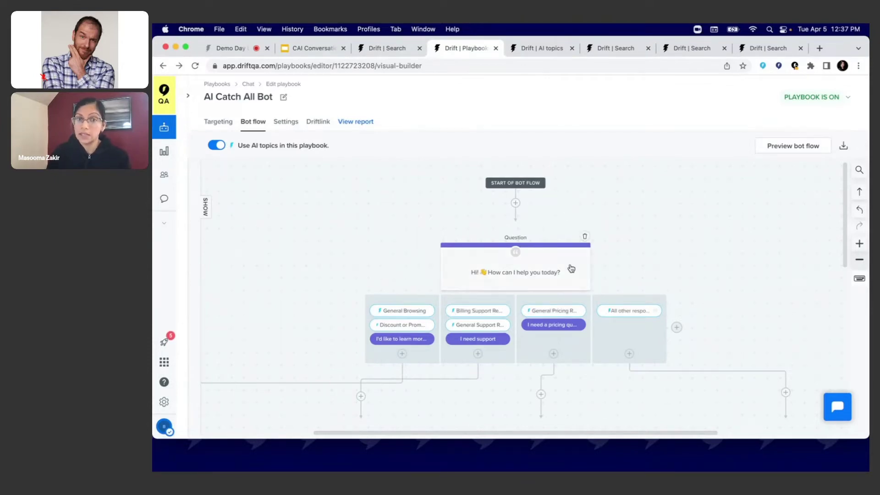
click(554, 270)
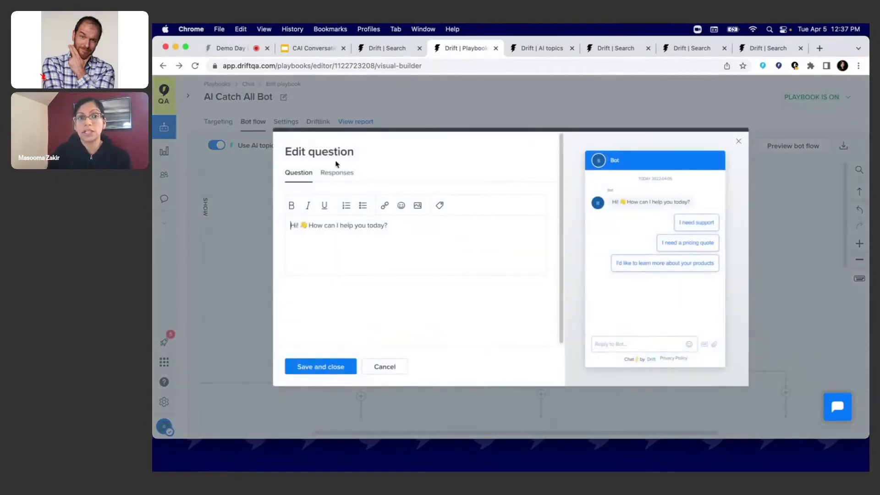
click(337, 173)
scroll(510, 223, down, 10)
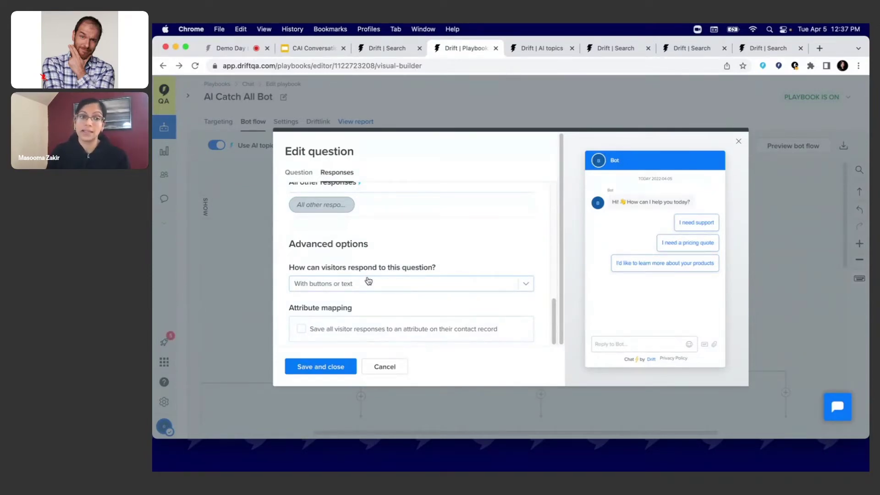
click(341, 369)
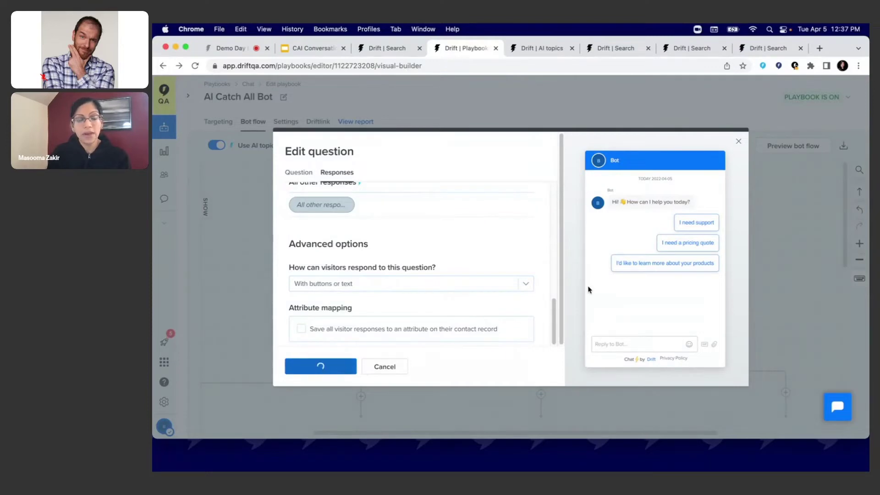
- Examine the opening question's response groups in the bot flow and the article lookup, ticket creation, meeting and follow-up question paths they lead to
scroll(673, 243, down, 2)
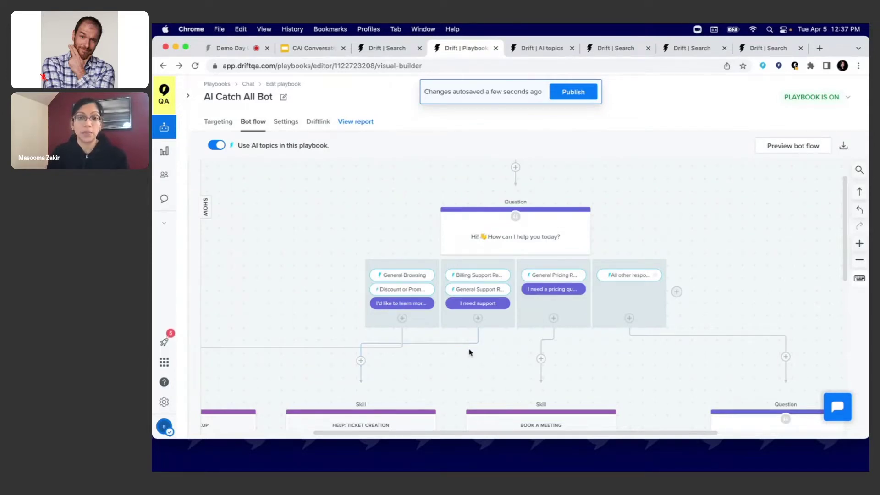
scroll(461, 336, down, 1)
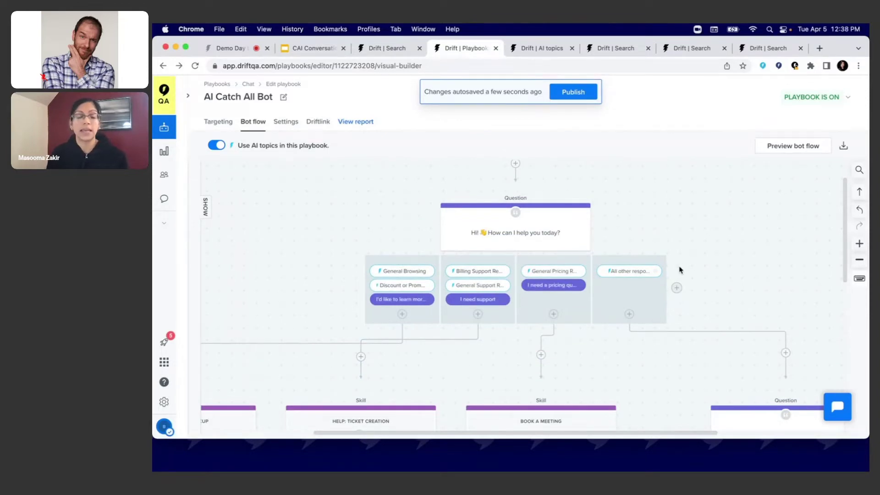
scroll(662, 252, down, 1)
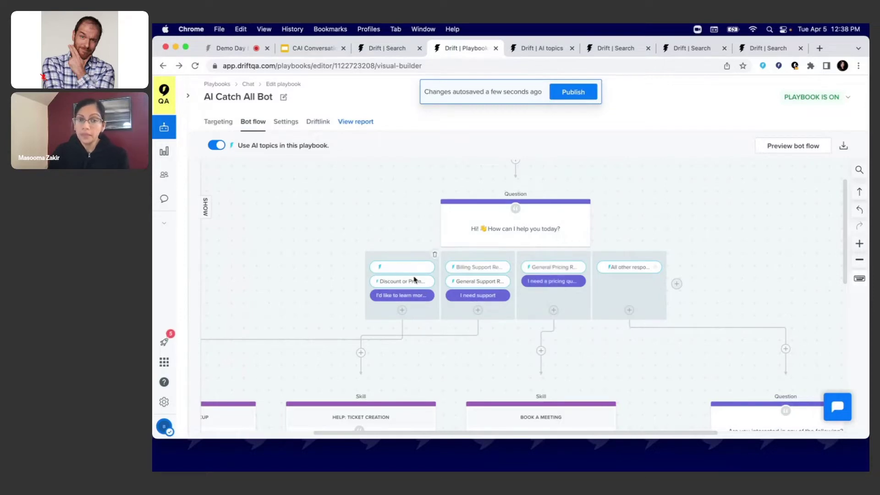
scroll(734, 243, down, 2)
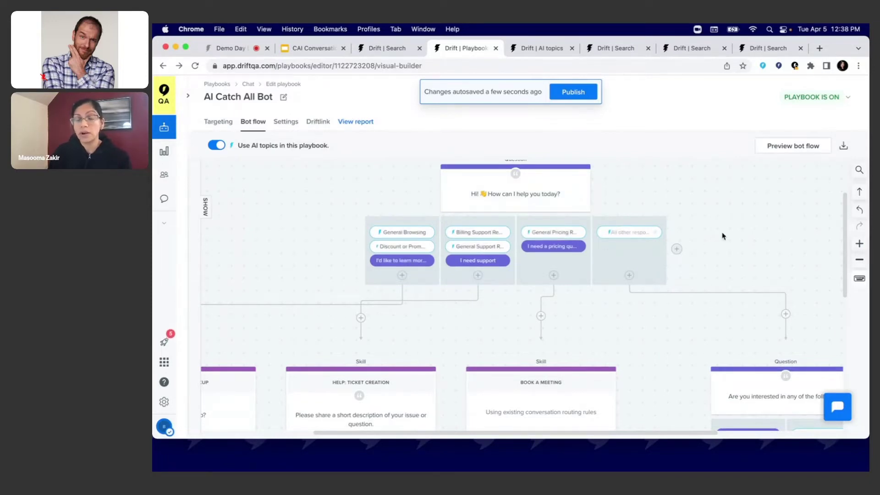
scroll(596, 298, down, 1)
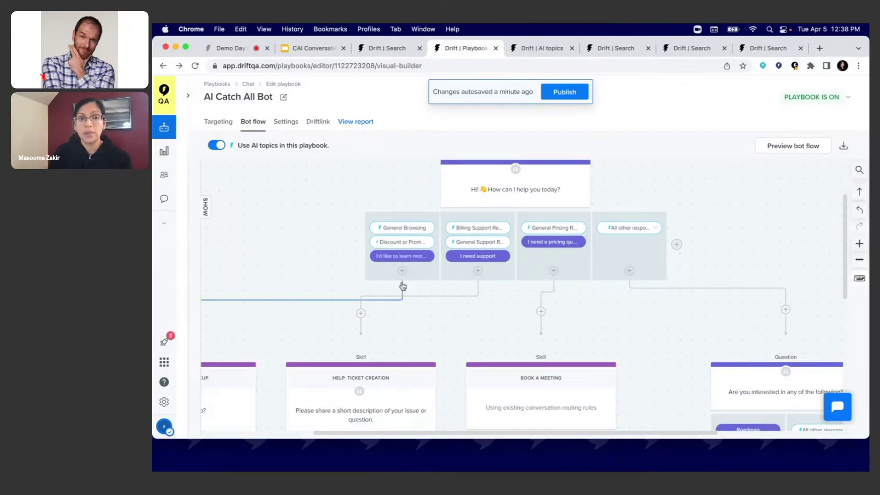
scroll(402, 287, down, 5)
scroll(403, 287, left, 5)
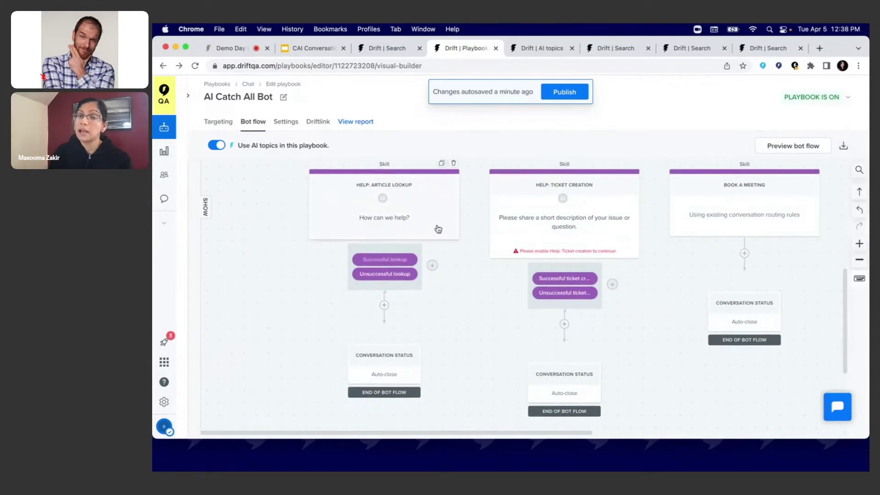
scroll(692, 257, down, 2)
scroll(693, 257, up, 8)
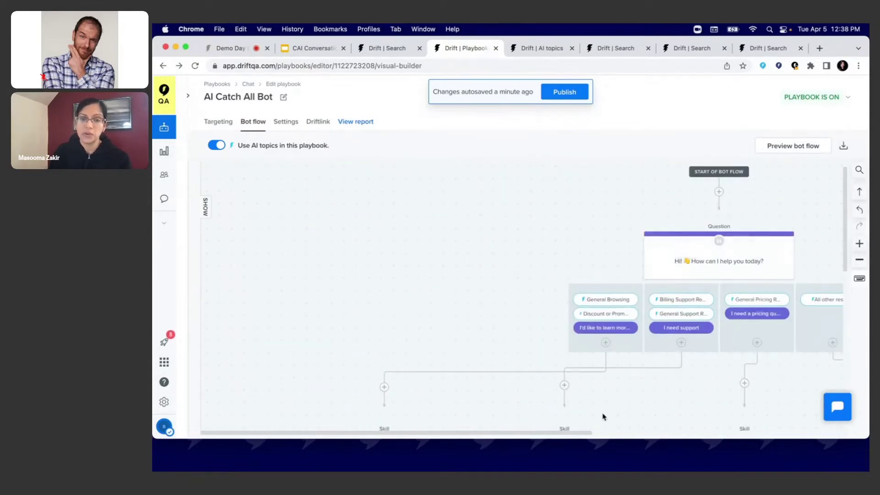
drag(583, 432, 710, 427)
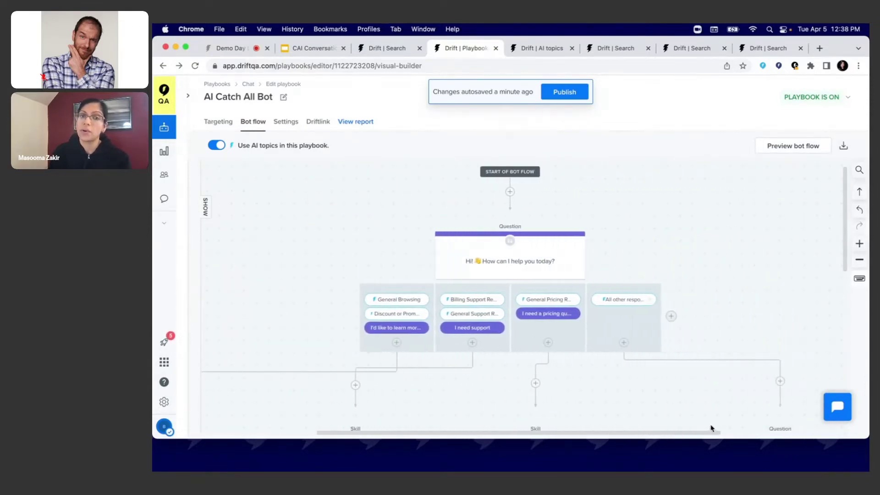
scroll(677, 293, down, 3)
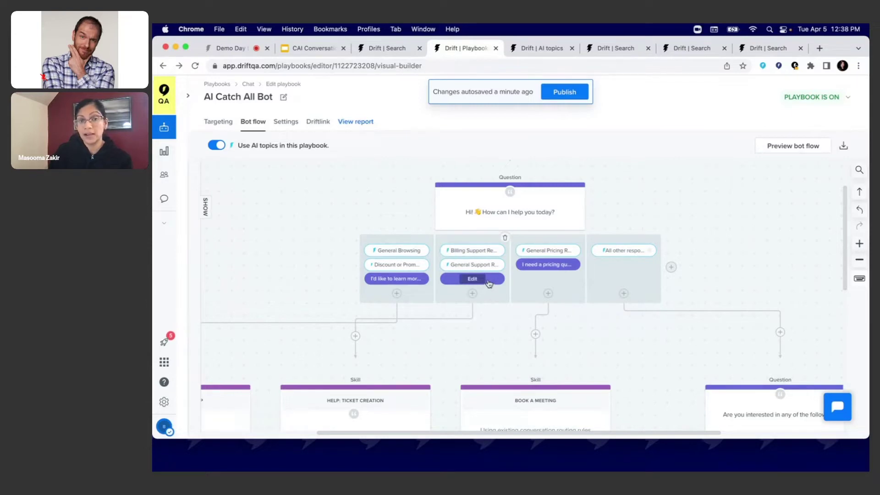
drag(472, 302, 353, 416)
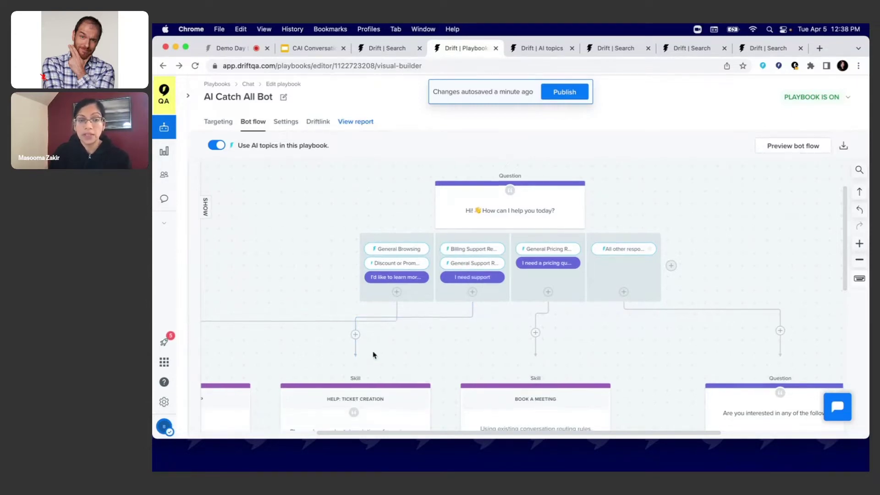
- Add the Demo Request AI topic to the opening question's response group that leads to Book a Meeting, and save it
scroll(373, 356, down, 1)
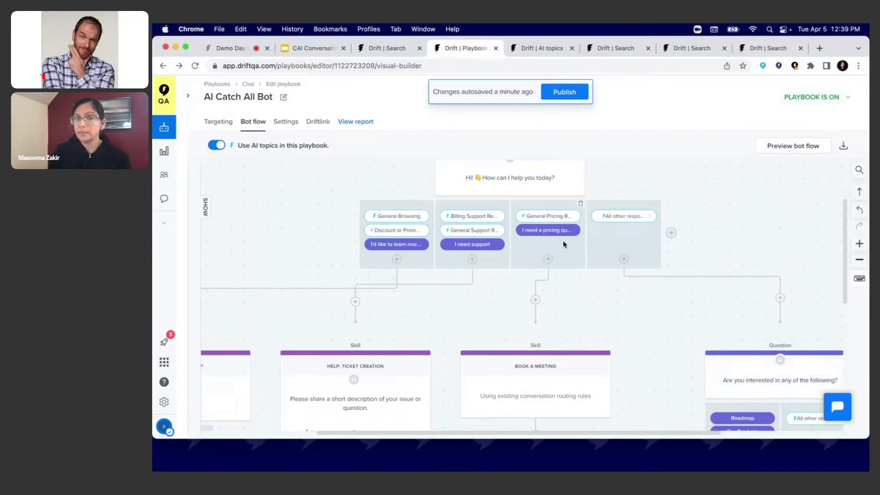
click(548, 259)
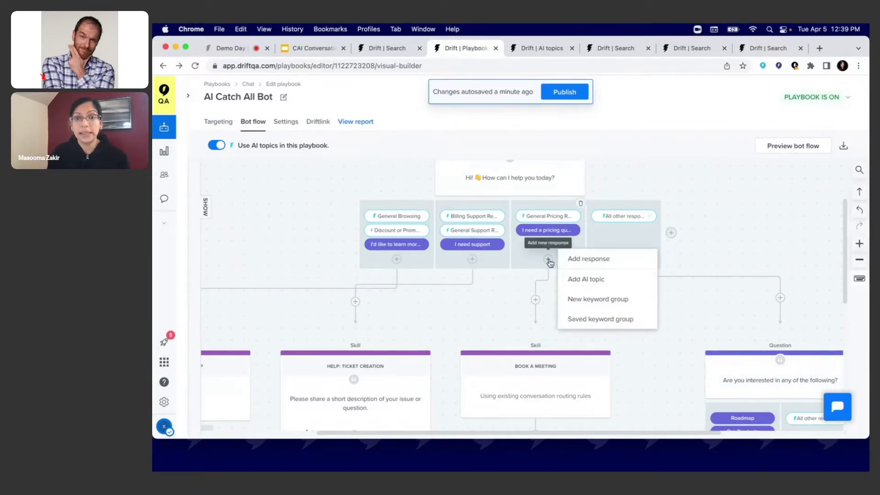
click(587, 284)
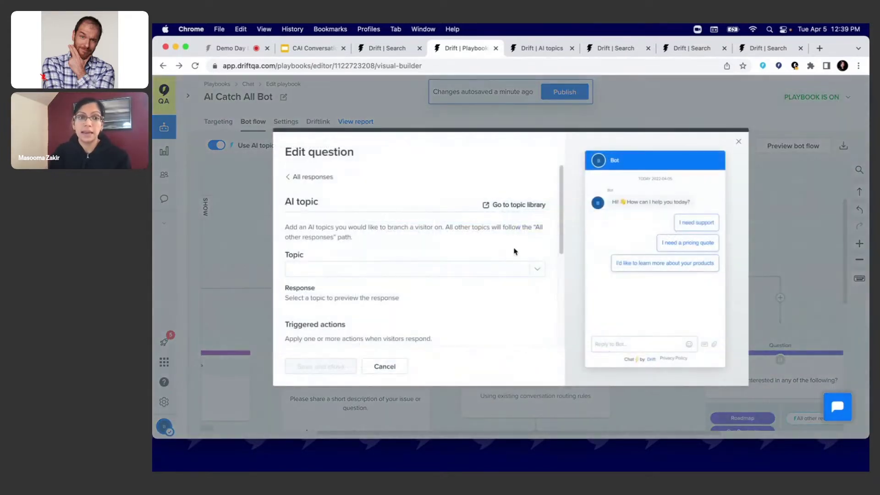
click(514, 272)
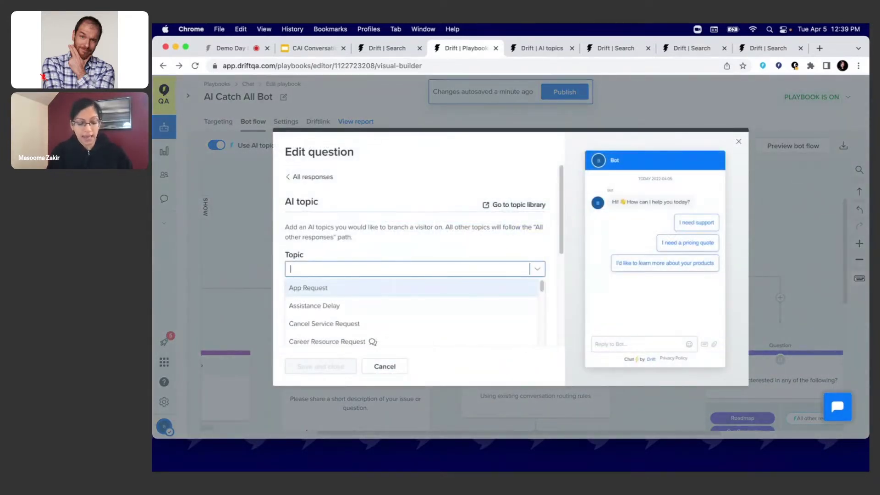
text(dem)
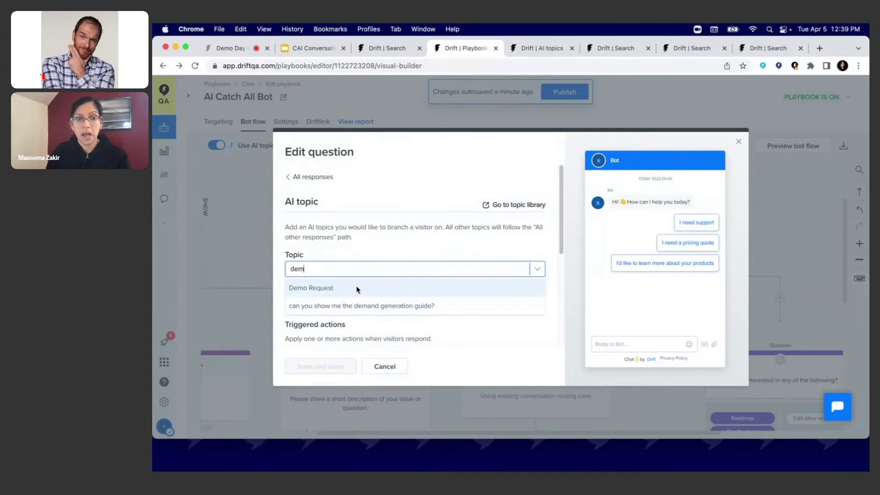
click(358, 289)
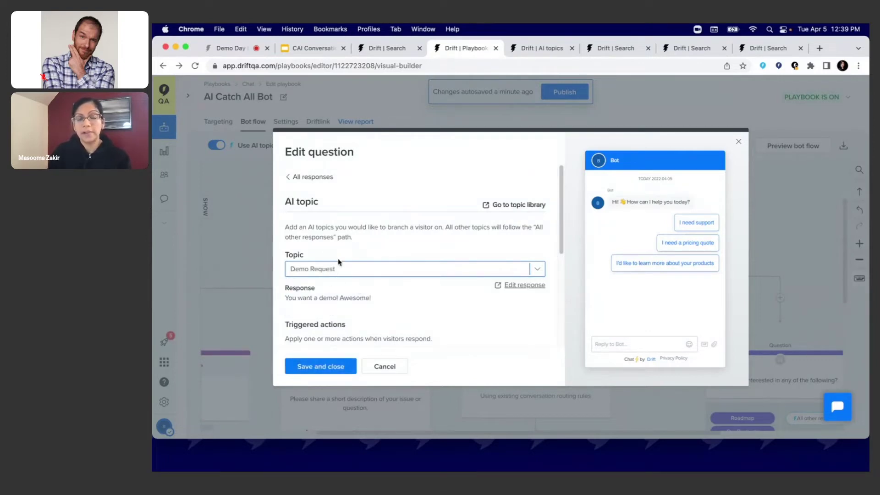
click(350, 365)
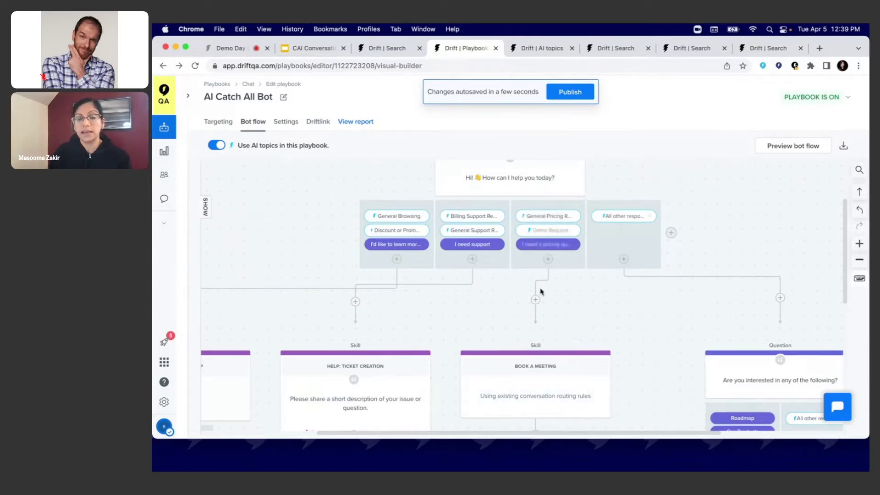
scroll(641, 282, up, 3)
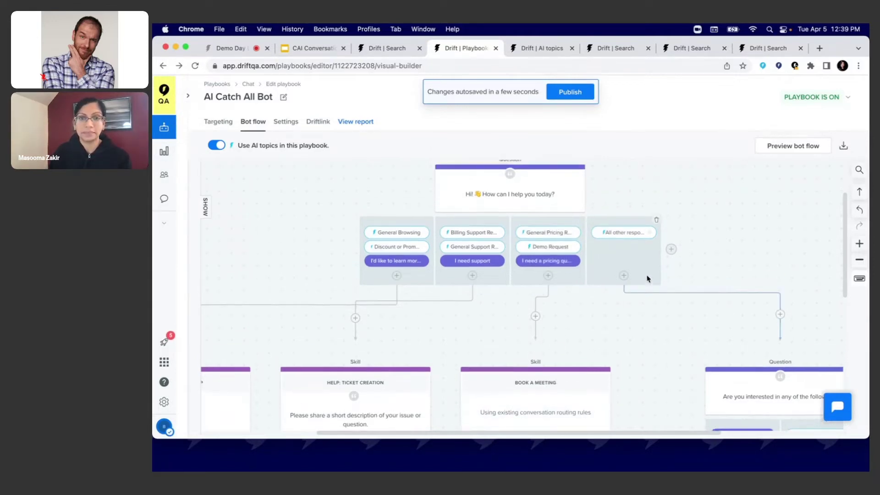
scroll(653, 268, down, 2)
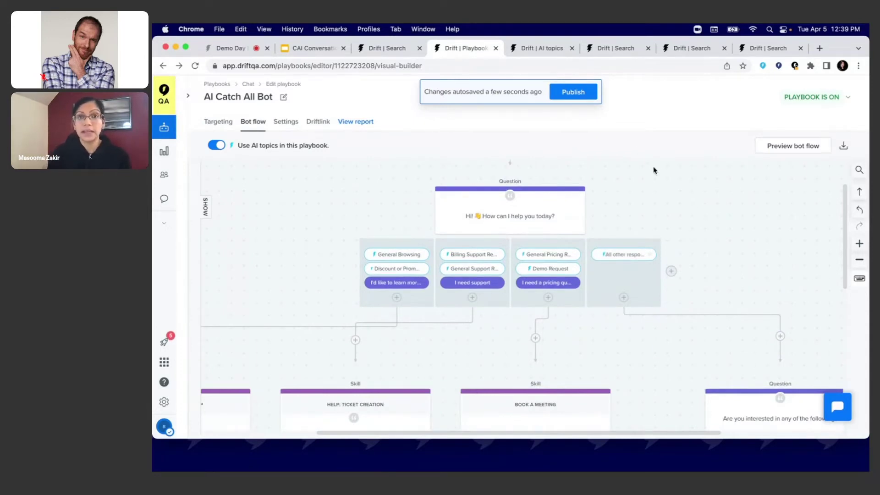
- Switch to the app.drift.com account, open its AI topics library, and sort the active topics by examples
click(407, 53)
click(164, 94)
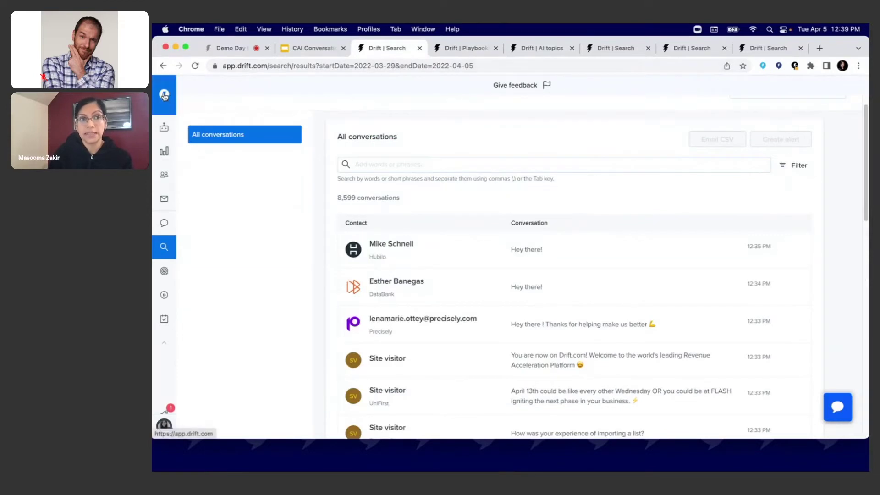
click(165, 129)
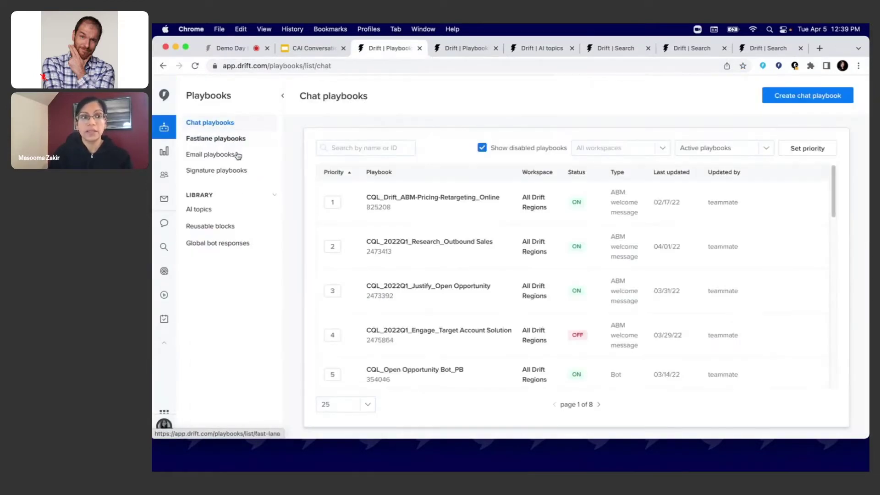
click(199, 216)
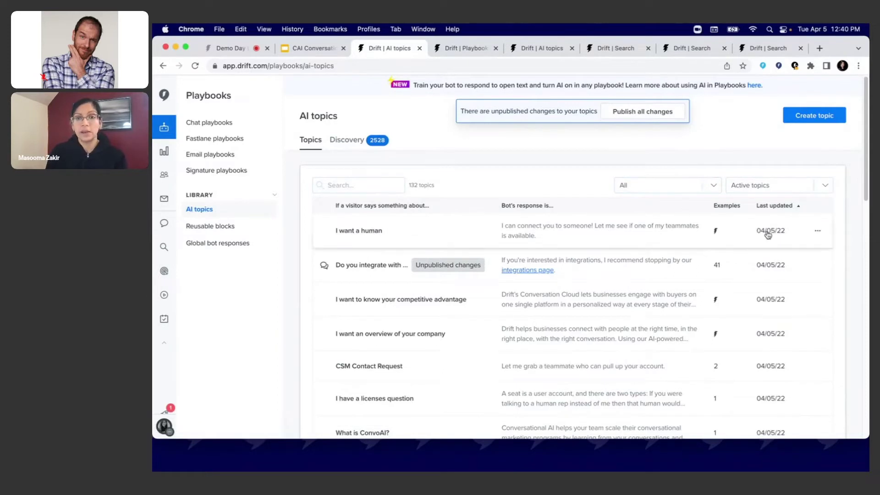
click(728, 206)
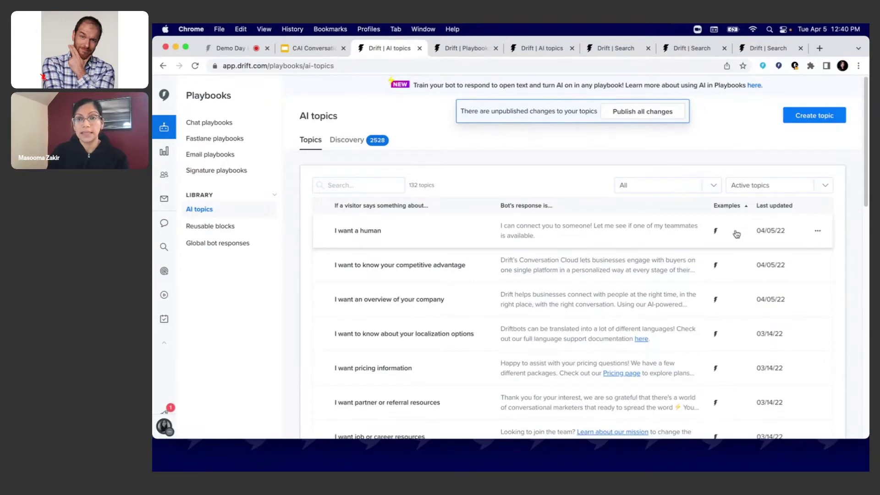
mouse_move(715, 232)
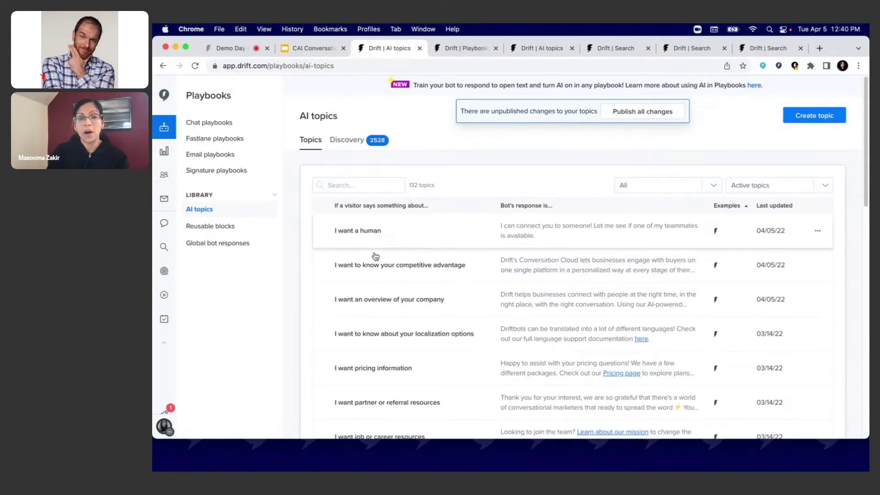
scroll(463, 308, down, 3)
scroll(463, 307, up, 3)
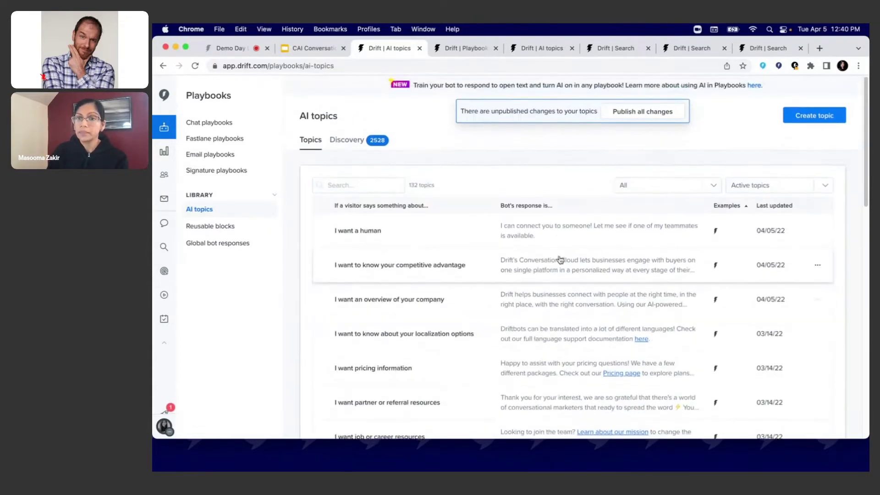
- Review the "I want a human" topic's name, response and response-writing tips, and return to the topic list
click(351, 233)
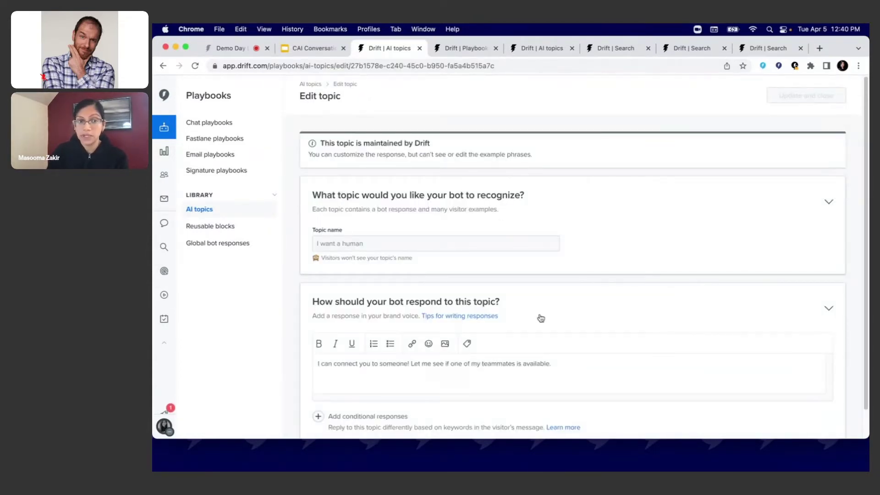
scroll(541, 318, down, 2)
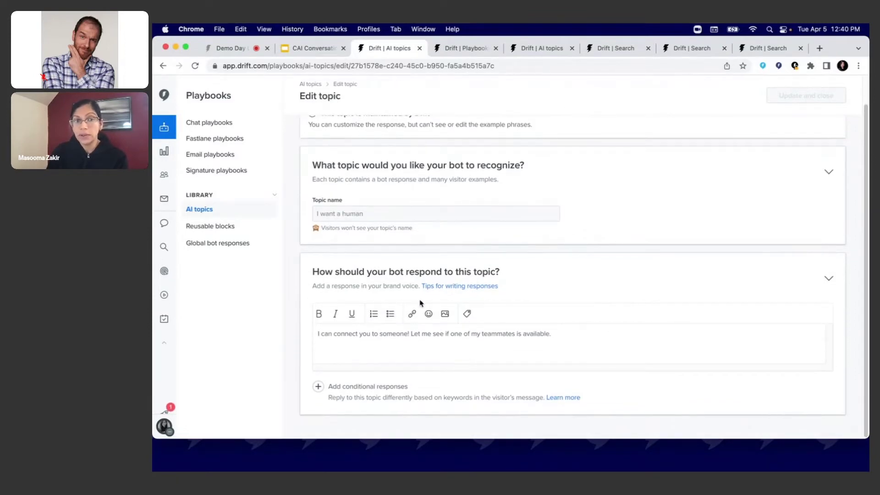
mouse_move(479, 289)
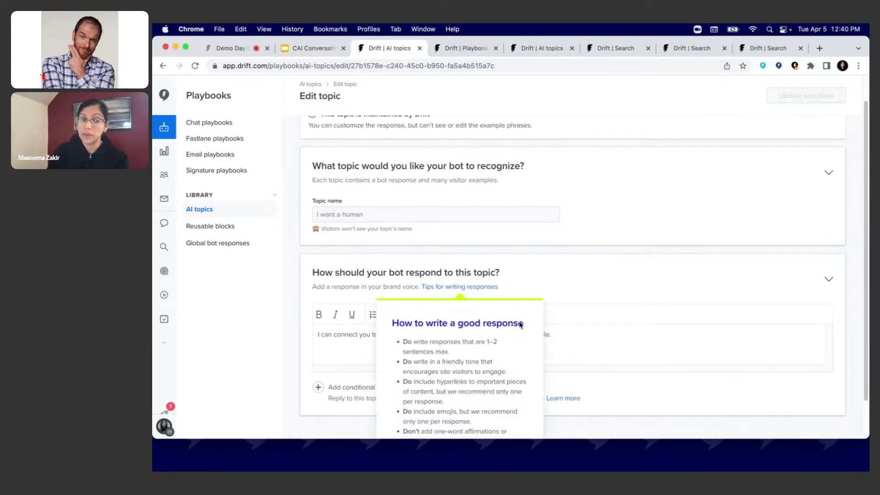
scroll(644, 293, up, 1)
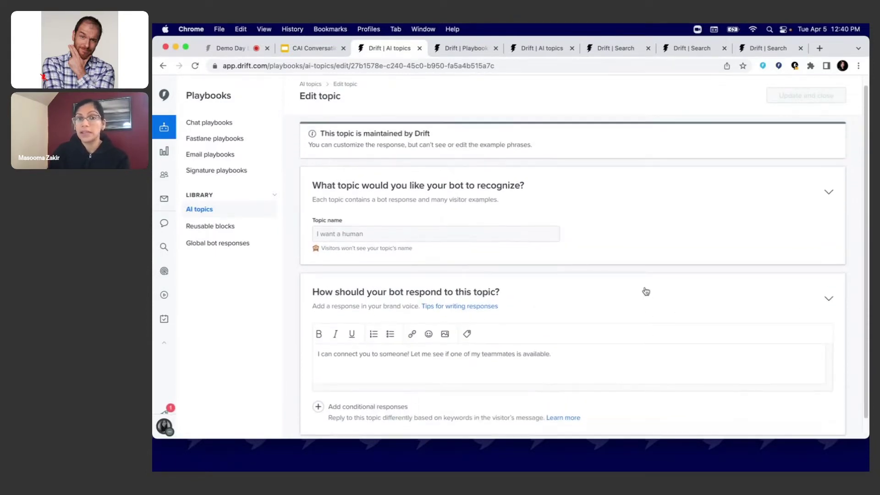
scroll(587, 337, up, 1)
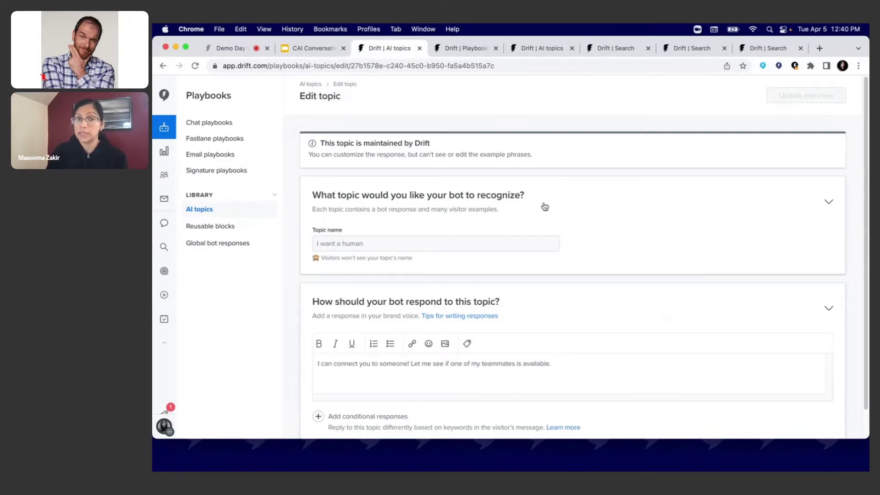
scroll(522, 206, down, 1)
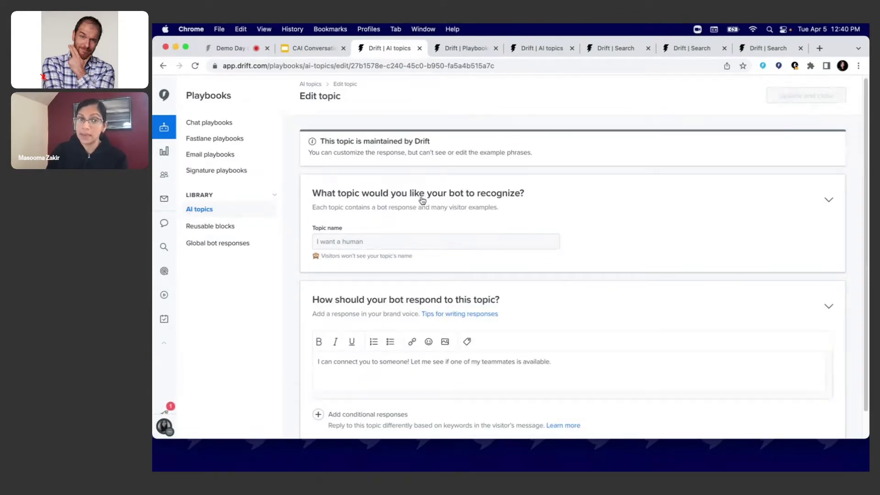
drag(564, 360, 316, 365)
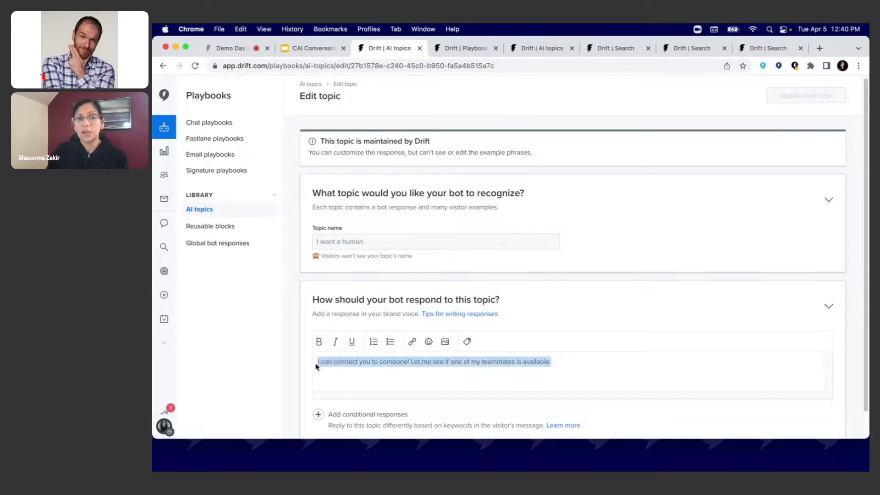
scroll(328, 367, down, 1)
click(360, 347)
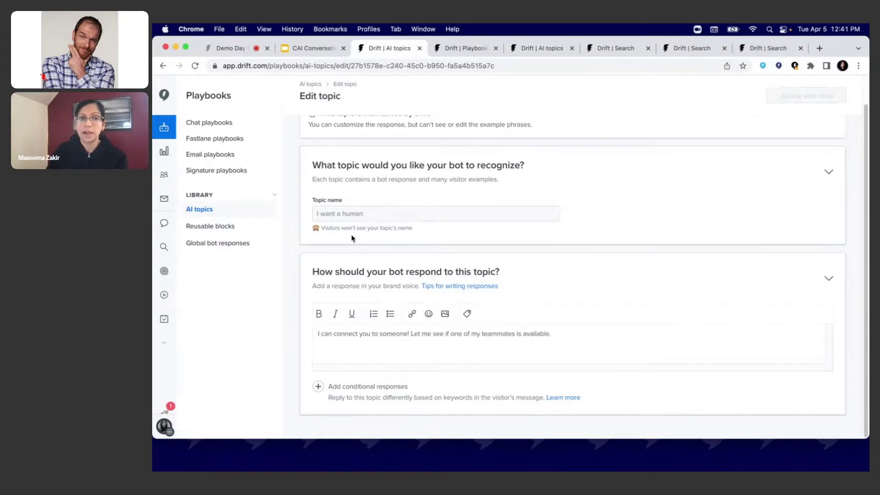
click(163, 65)
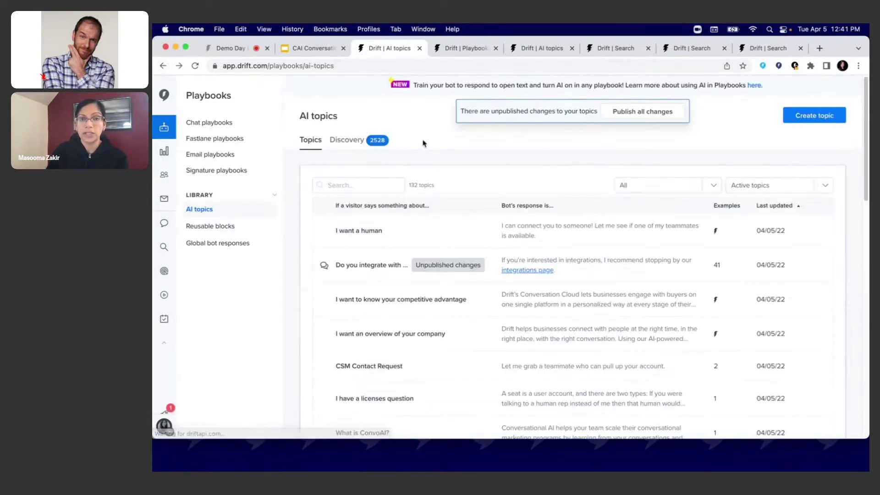
- In the "I want to know your competitive advantage" topic, add a blank conditional response, review its fields, and leave without saving
click(439, 303)
scroll(651, 276, down, 2)
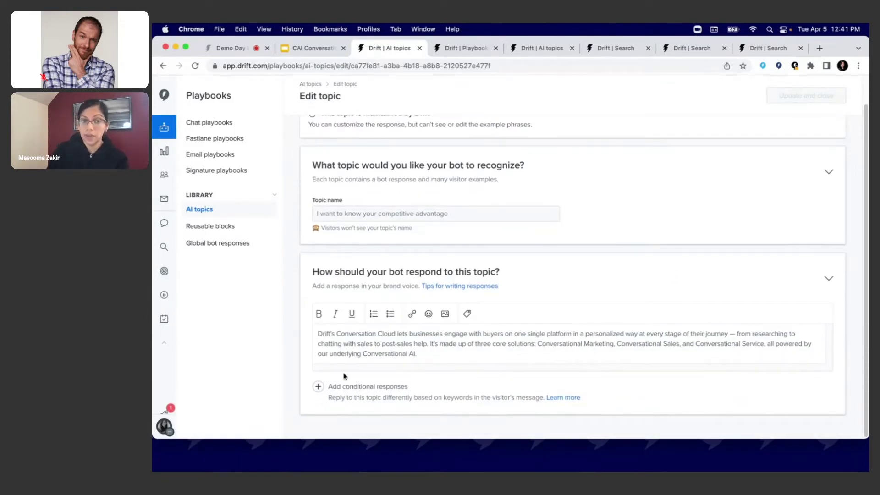
click(312, 388)
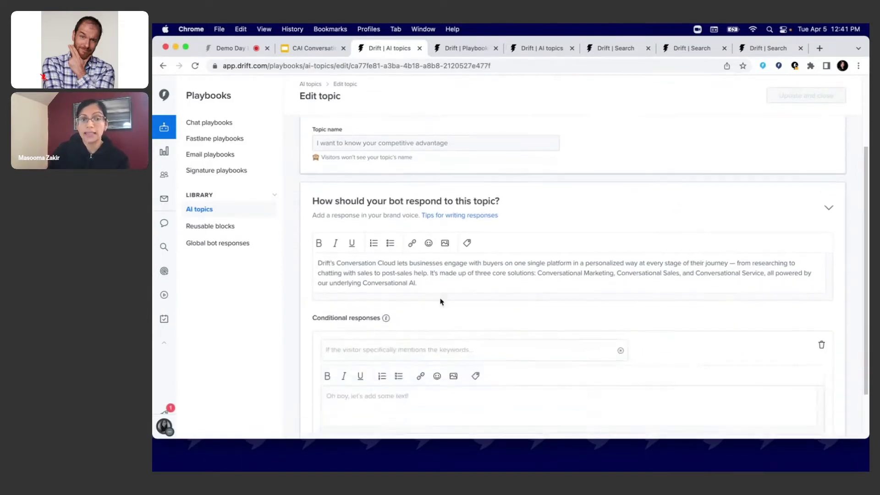
drag(439, 225, 316, 208)
click(392, 210)
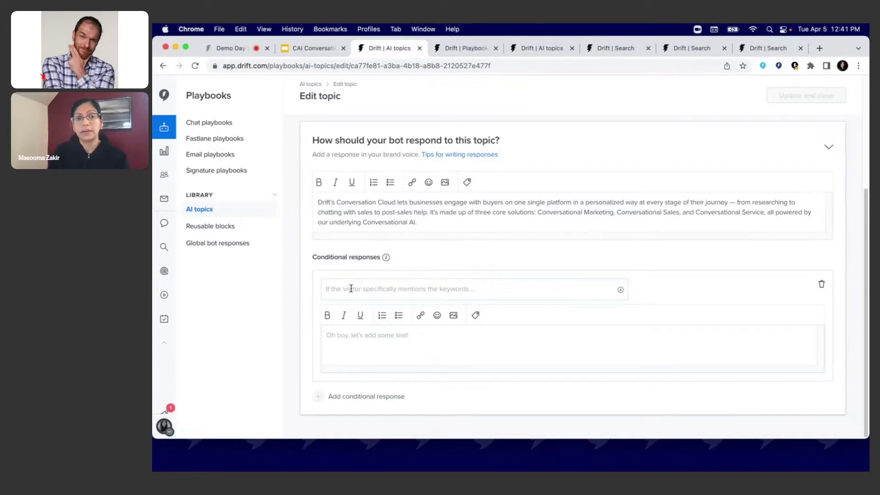
click(396, 334)
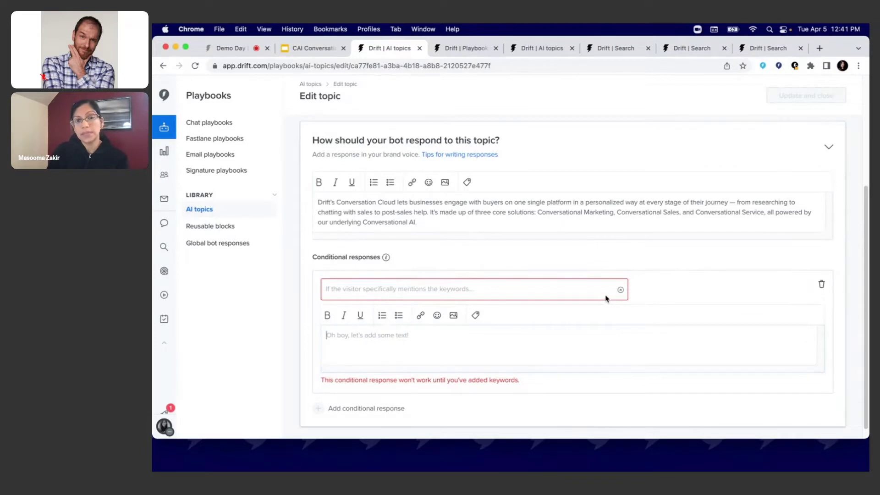
scroll(605, 298, up, 3)
scroll(605, 297, down, 2)
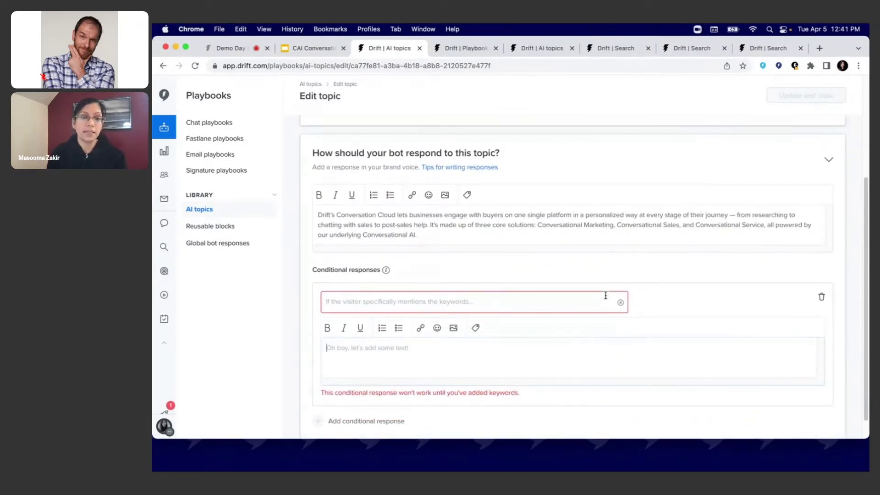
scroll(605, 296, down, 1)
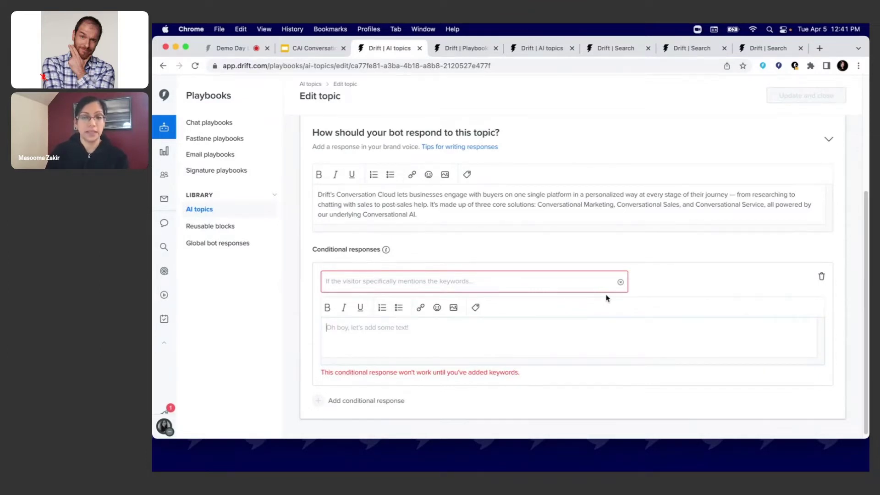
scroll(592, 275, up, 2)
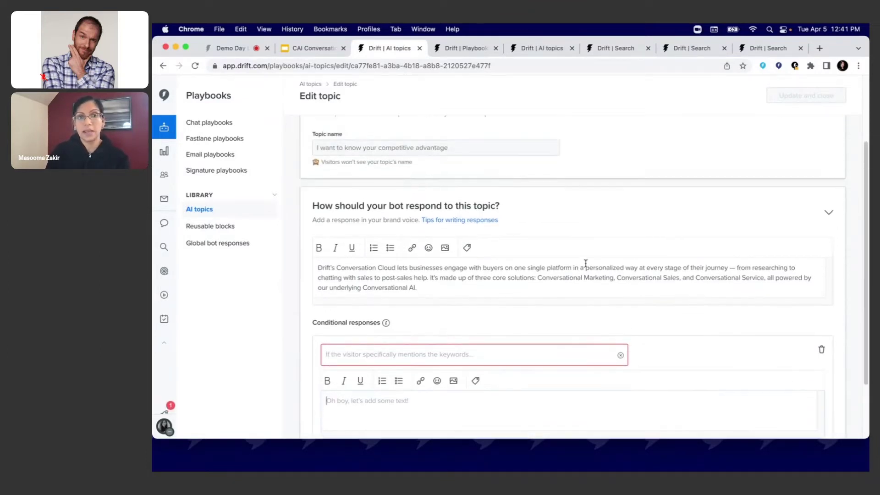
click(163, 66)
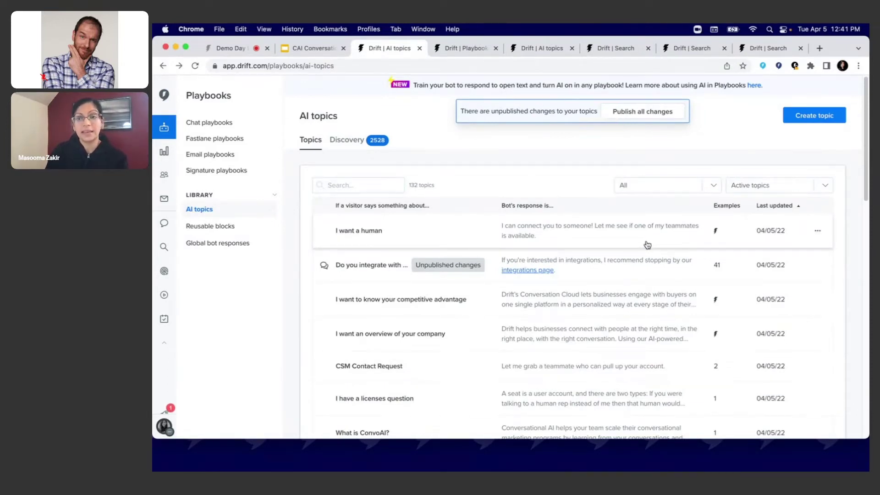
- Sort the topics by examples, and review the blank new-topic form with its response-writing and example-writing tips before returning to the list
click(732, 207)
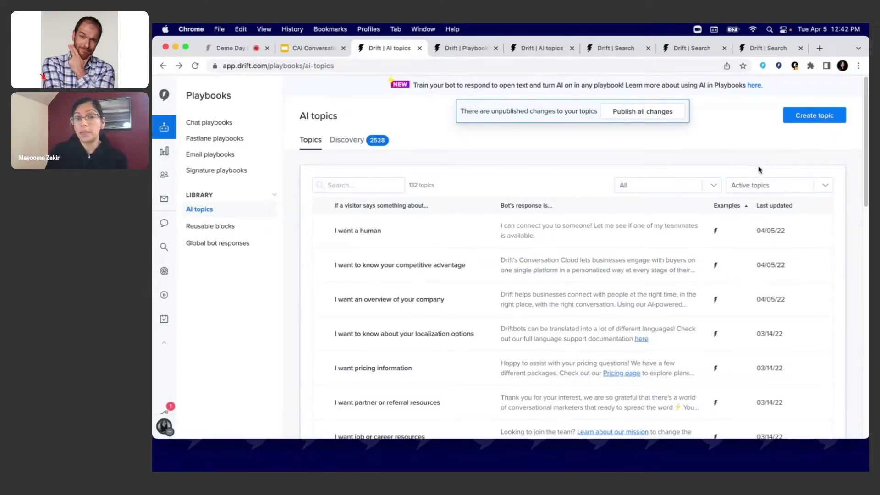
click(809, 117)
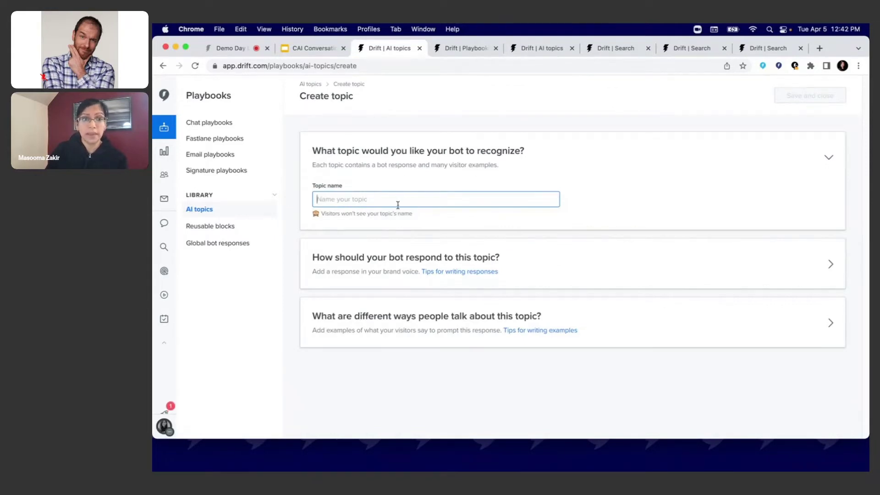
mouse_move(479, 275)
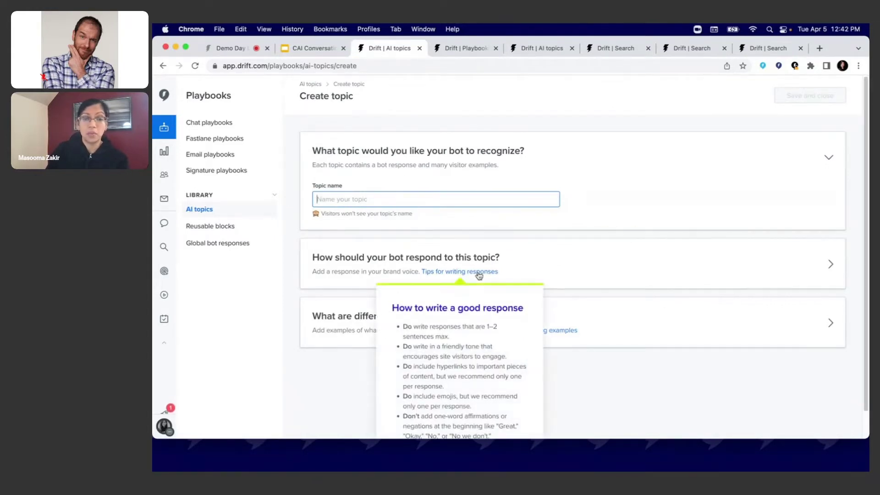
mouse_move(566, 332)
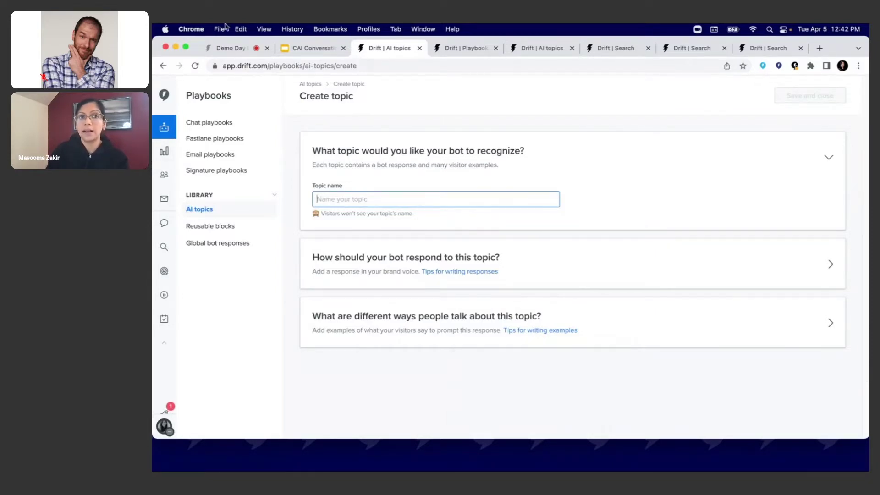
click(163, 66)
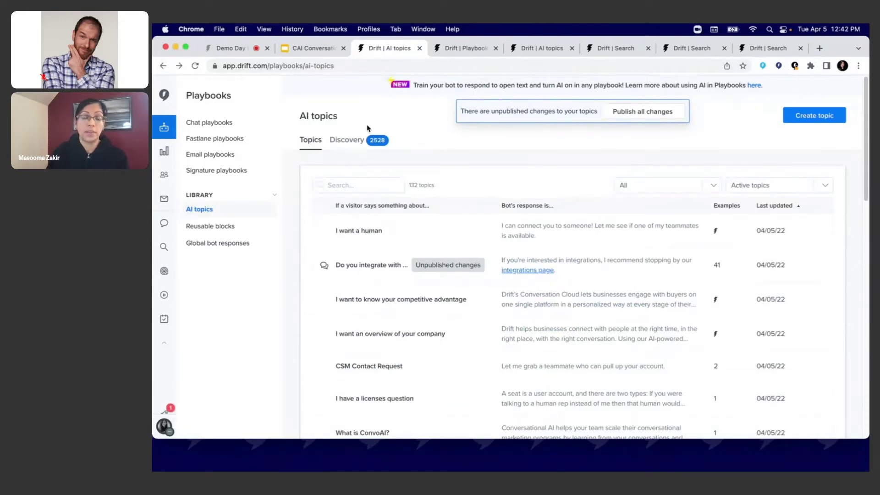
- Open the topic discovery suggestions and review the first detected topic's name and related examples
click(366, 141)
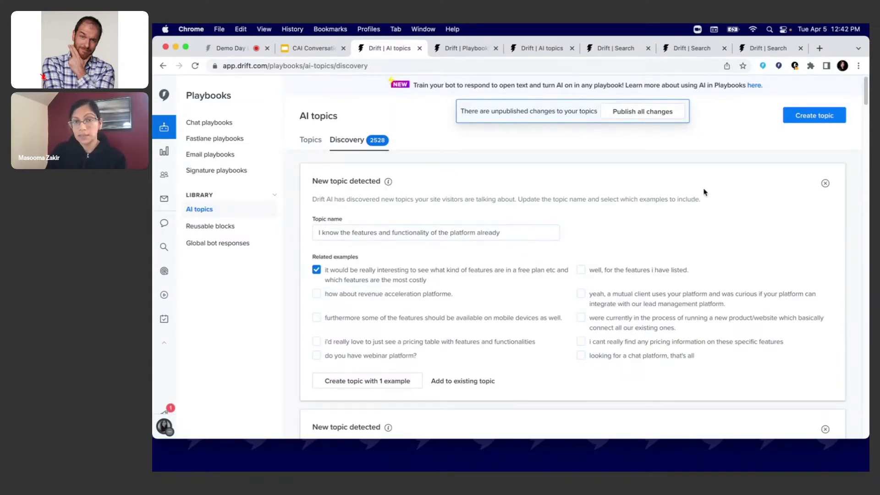
scroll(708, 193, down, 1)
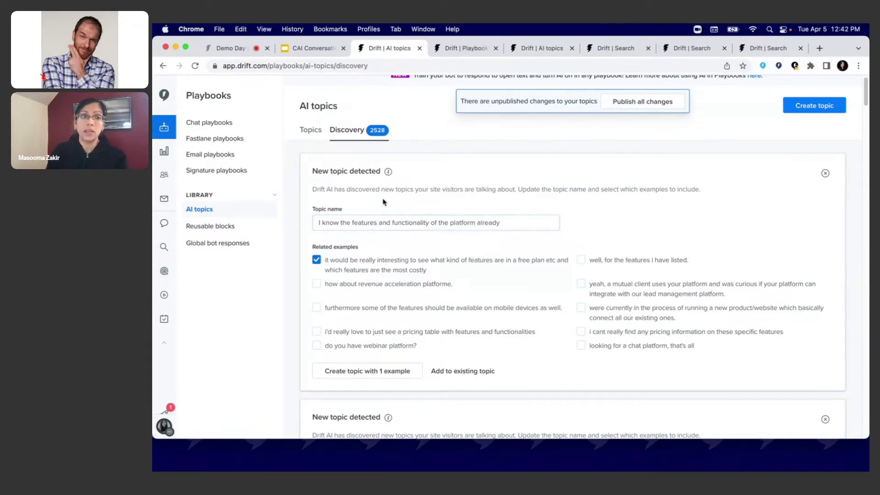
triple_click(520, 223)
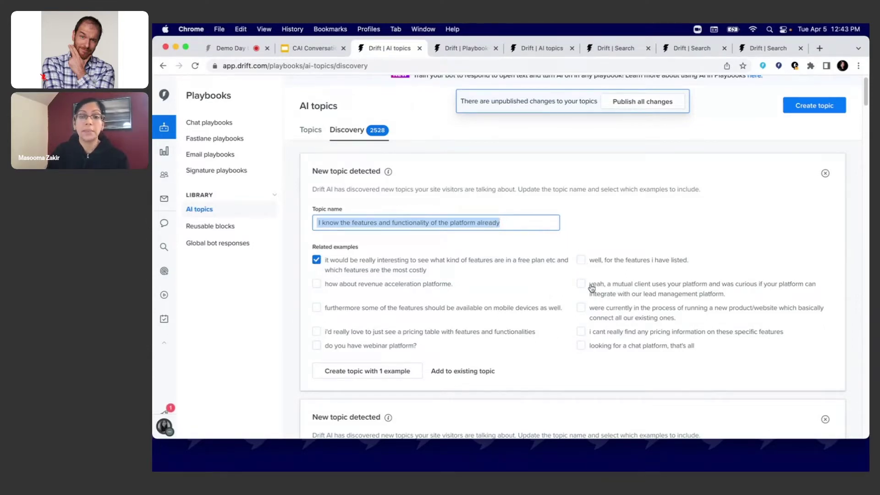
- Select four additional related examples for the first detected topic, and clear those four again
click(580, 261)
click(580, 285)
click(581, 308)
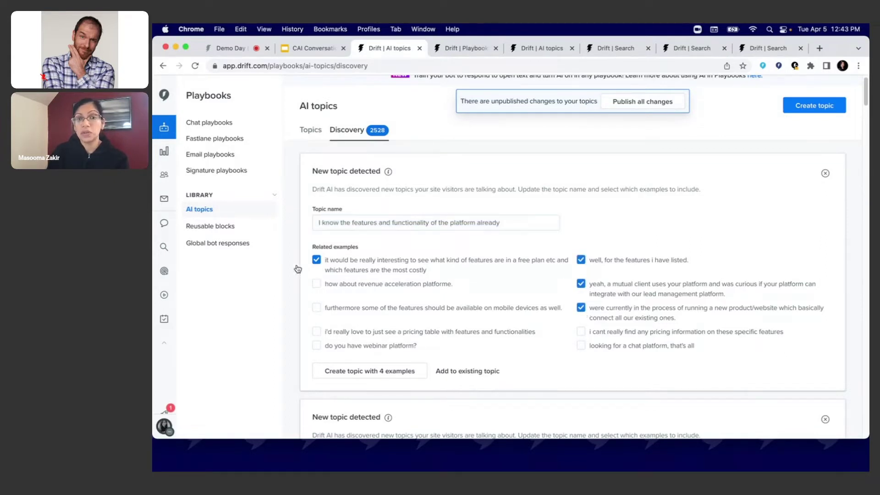
click(316, 286)
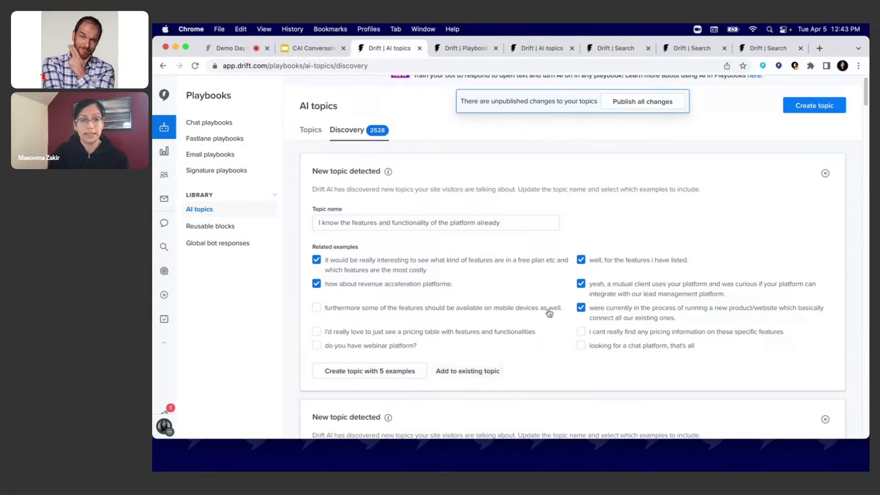
click(581, 307)
click(580, 259)
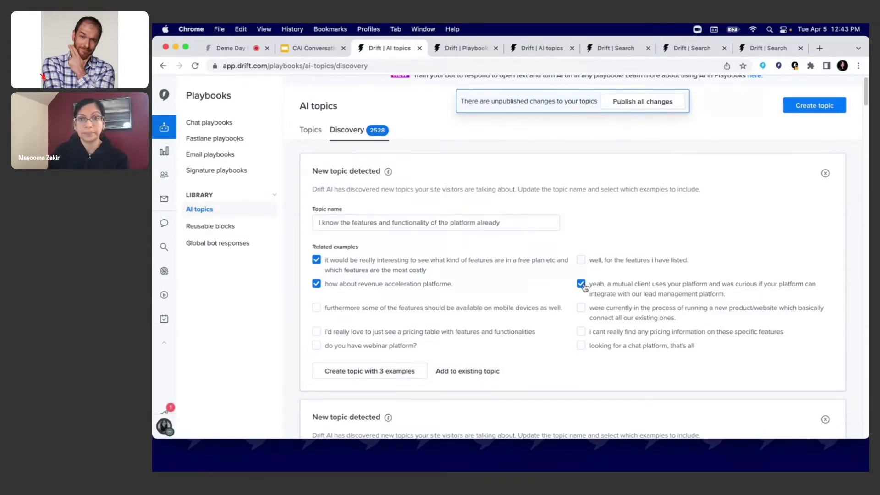
click(581, 283)
click(316, 283)
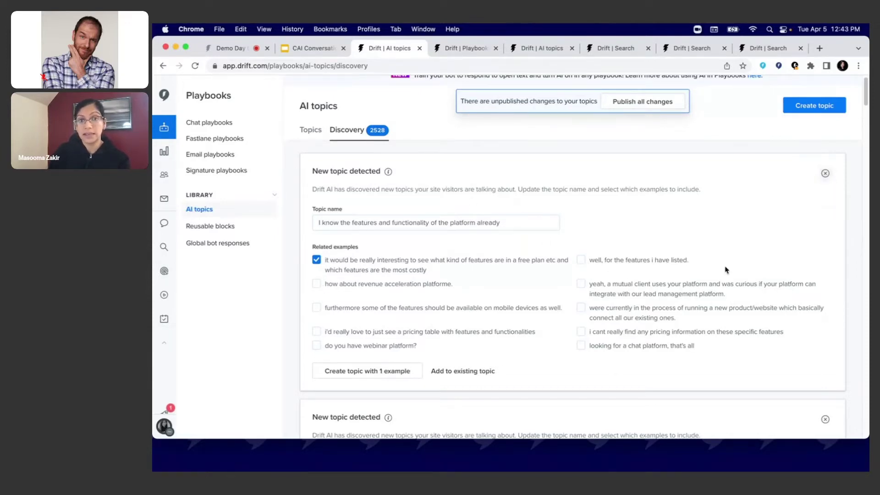
- Browse the remaining detected topics and the visitor examples under "Discover what your buyers are talking about across Drift"
scroll(726, 272, down, 3)
scroll(726, 271, down, 15)
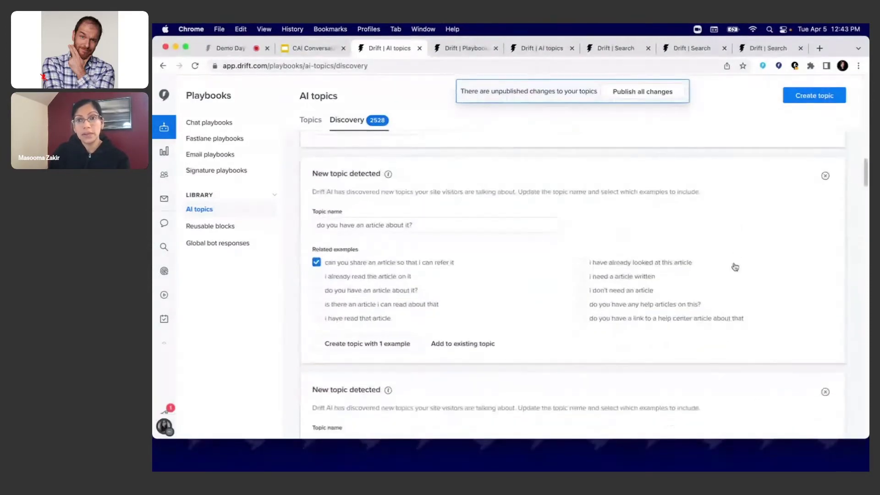
scroll(737, 266, down, 15)
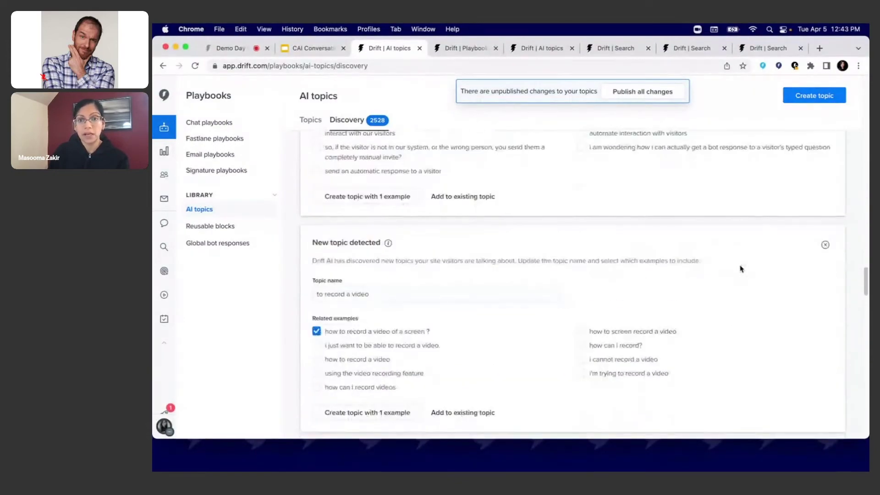
scroll(740, 265, down, 15)
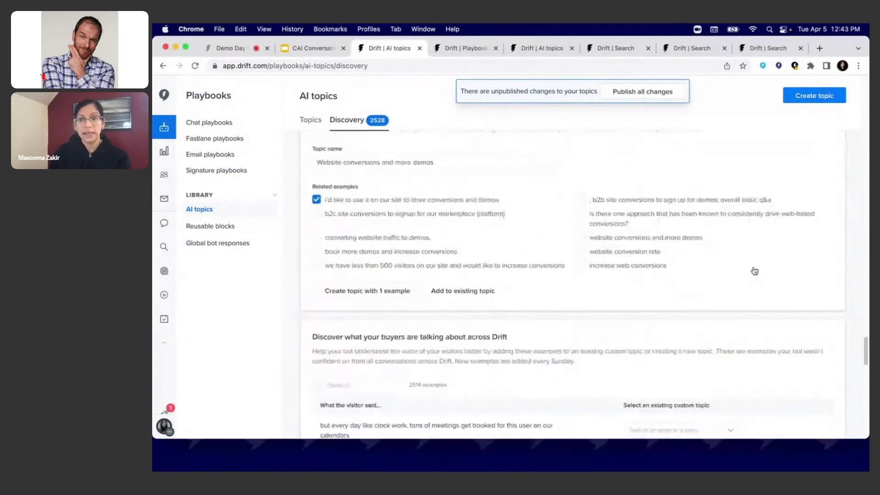
scroll(755, 270, down, 10)
scroll(756, 268, up, 6)
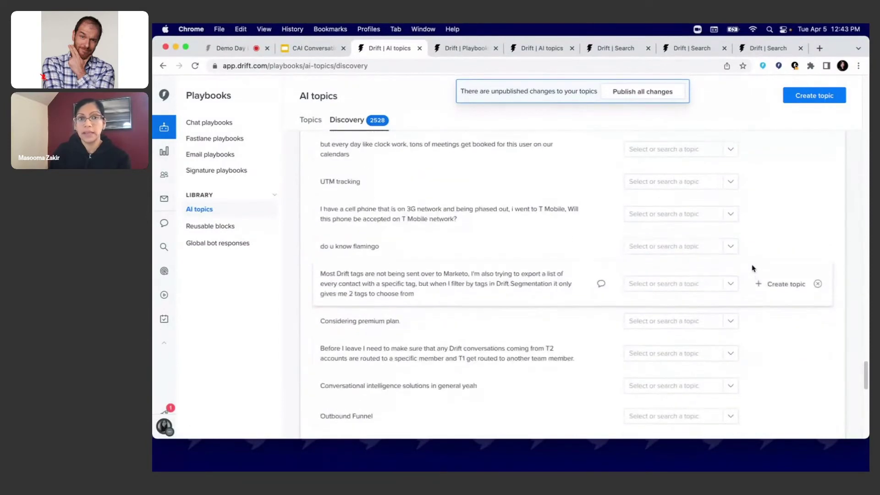
scroll(853, 250, up, 1)
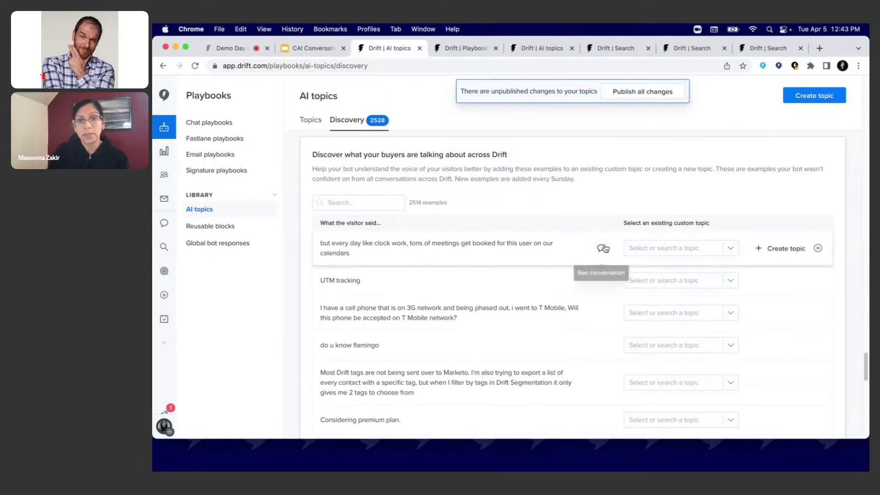
- View the conversation behind the first visitor example, and check the existing custom topics it can be assigned to
click(602, 249)
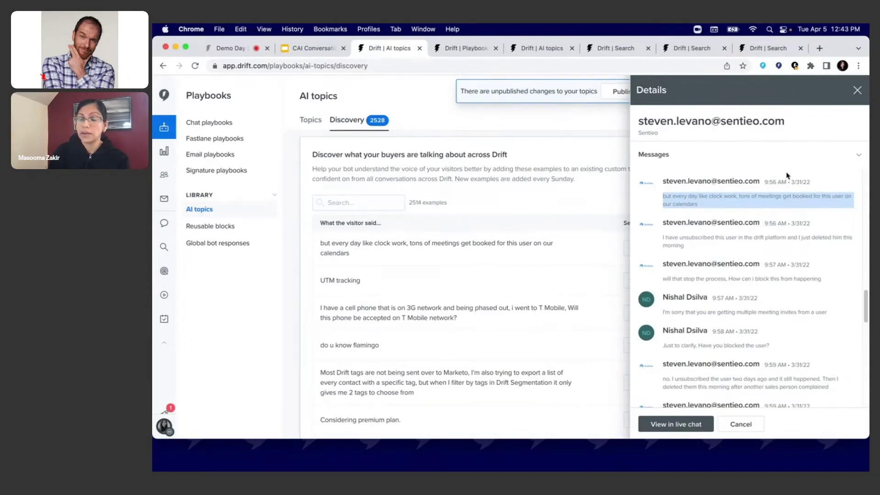
click(857, 90)
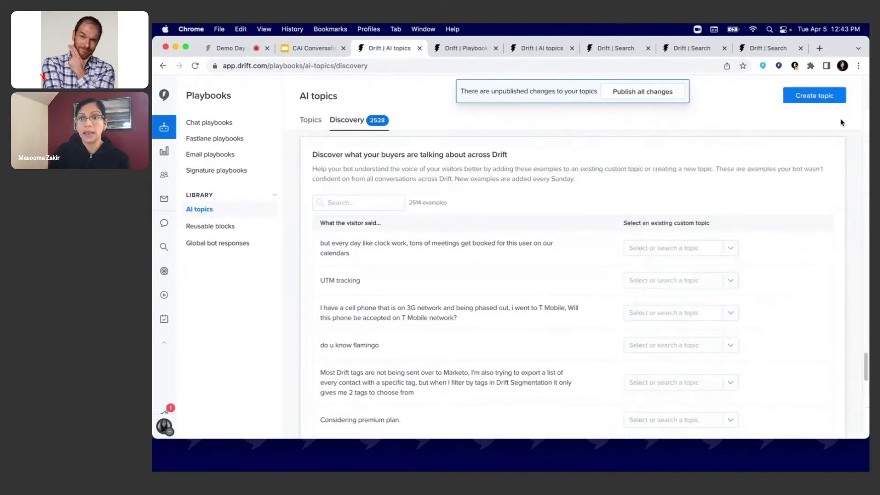
click(729, 248)
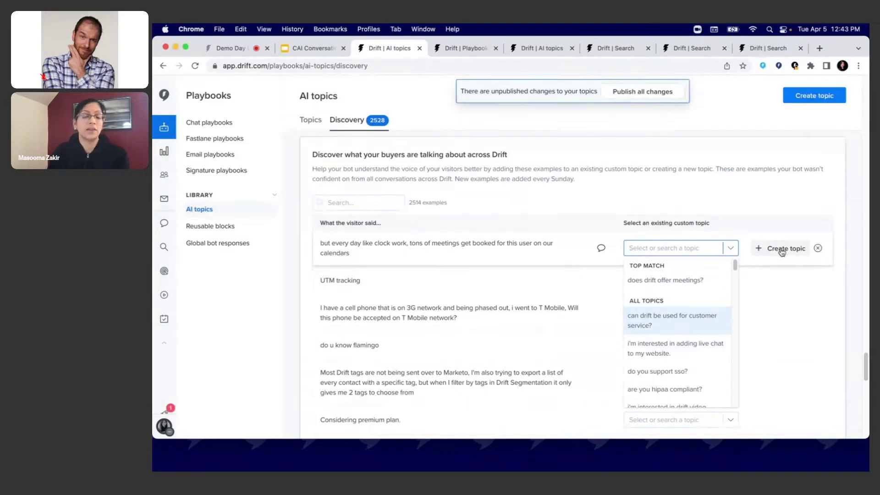
click(779, 229)
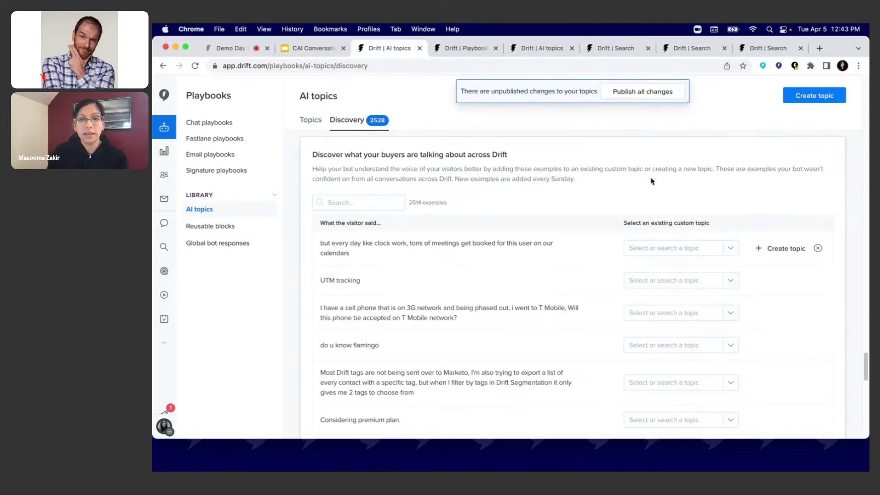
- Switch to the app.driftqa.com account and open its AI topics library
click(471, 51)
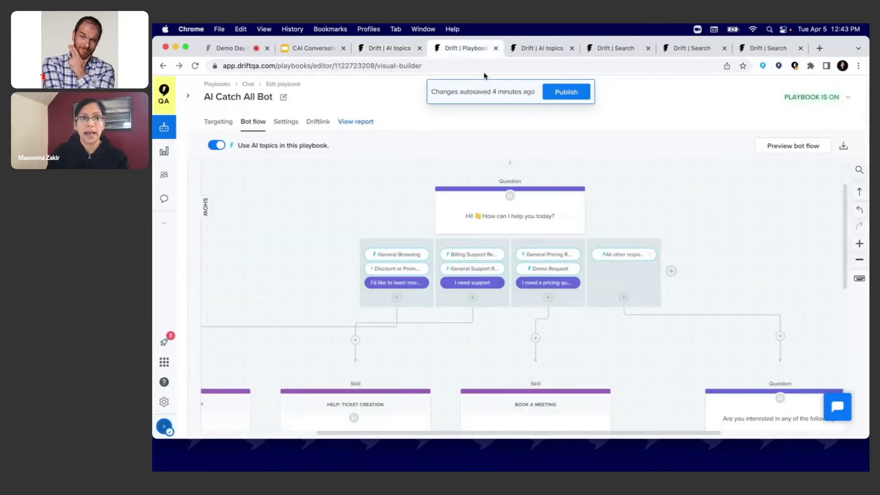
click(164, 127)
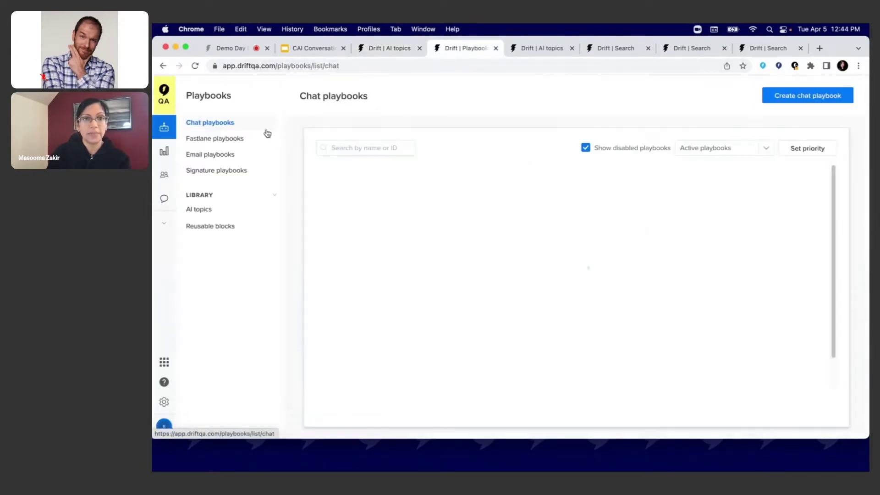
click(215, 214)
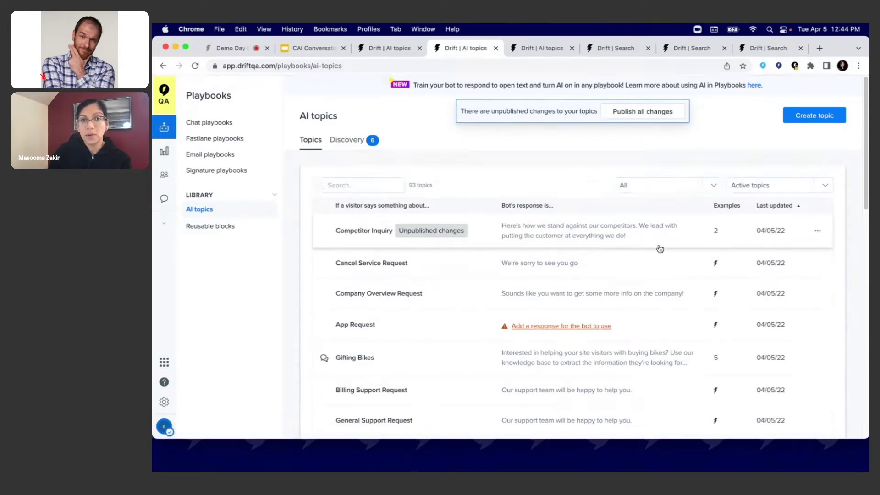
- Open the "can you show me the demand generation guide?" topic and examine its response, training examples and topic strength recommendation
scroll(693, 329, down, 2)
scroll(693, 329, down, 3)
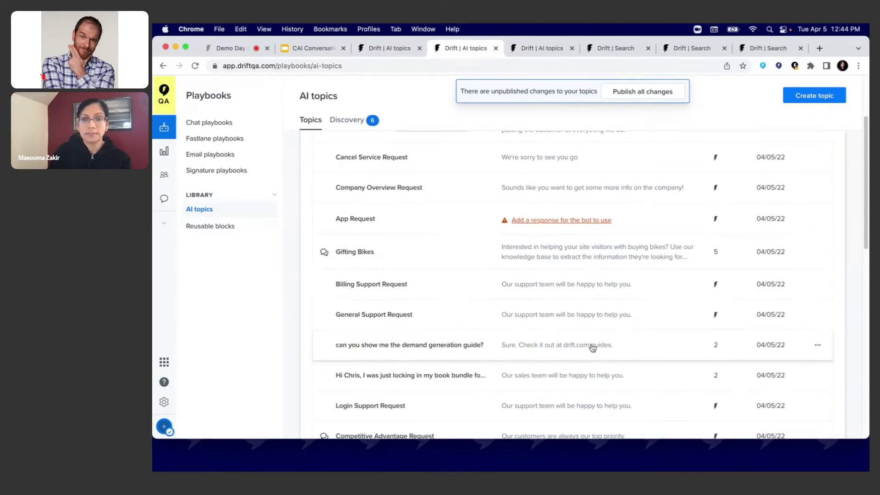
click(388, 355)
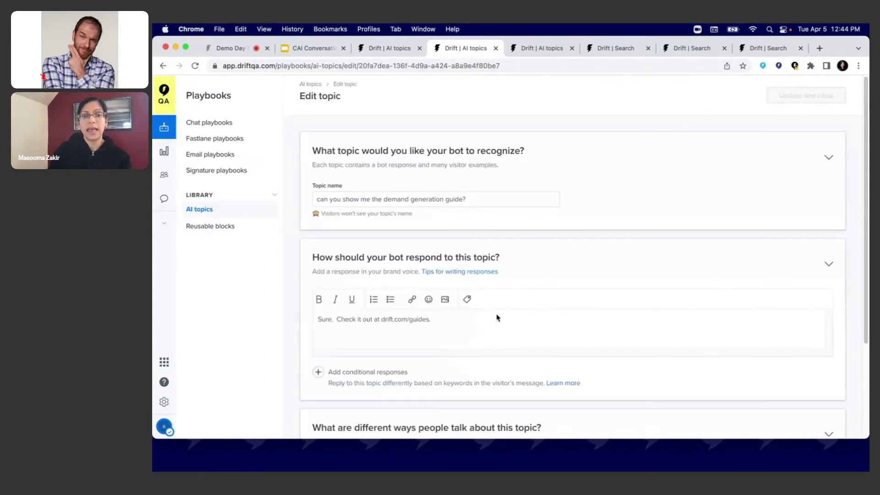
scroll(614, 337, down, 3)
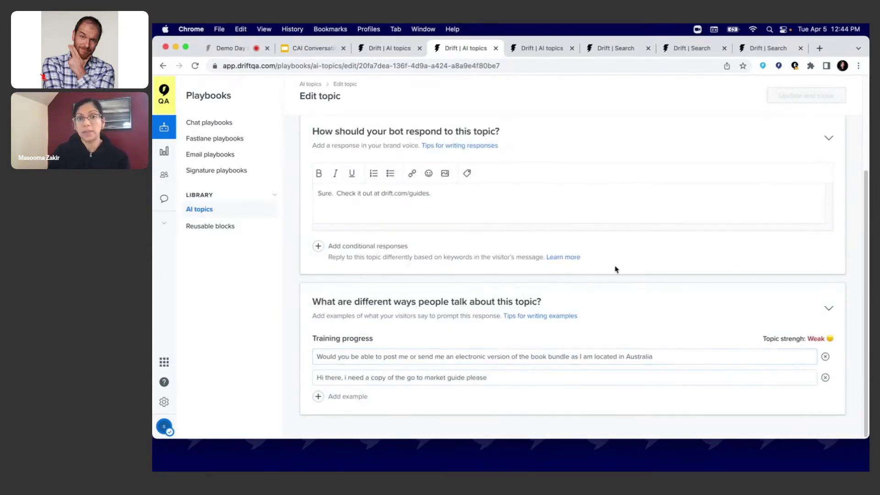
mouse_move(765, 339)
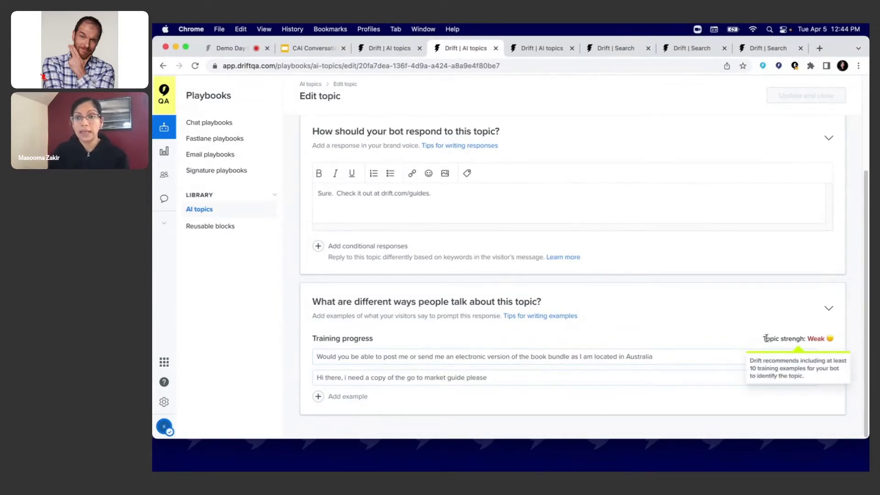
drag(768, 339, 798, 343)
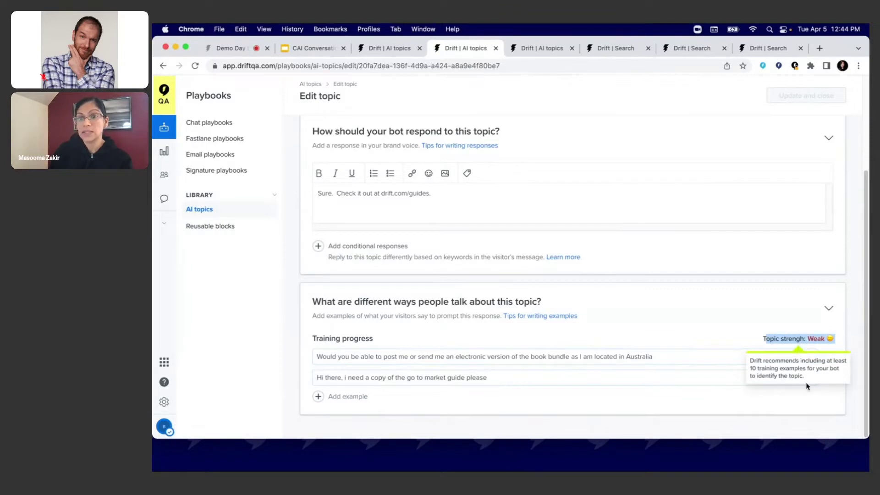
click(762, 343)
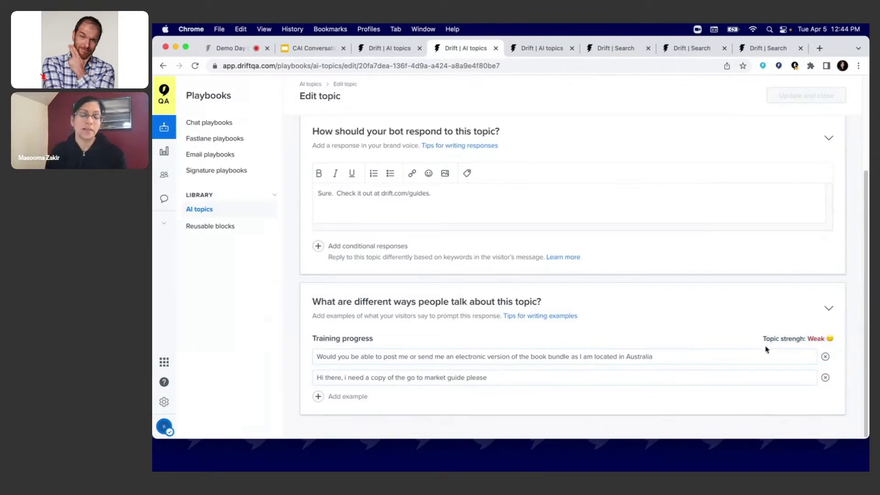
mouse_move(763, 341)
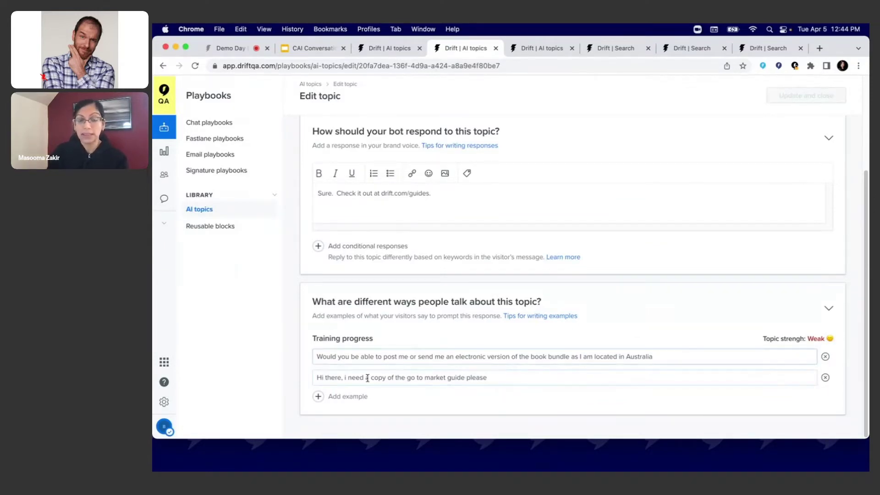
- Add the training example "I'd like more info" to the demand generation guide topic, and save the topic
click(318, 397)
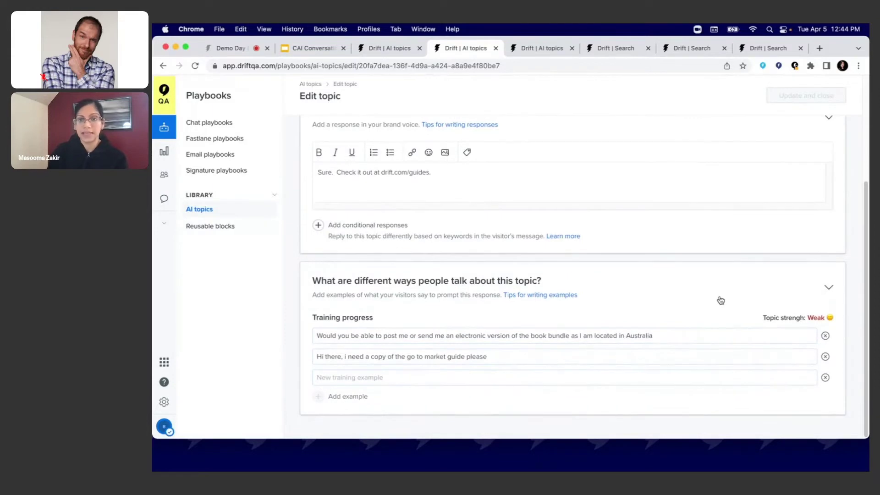
click(509, 381)
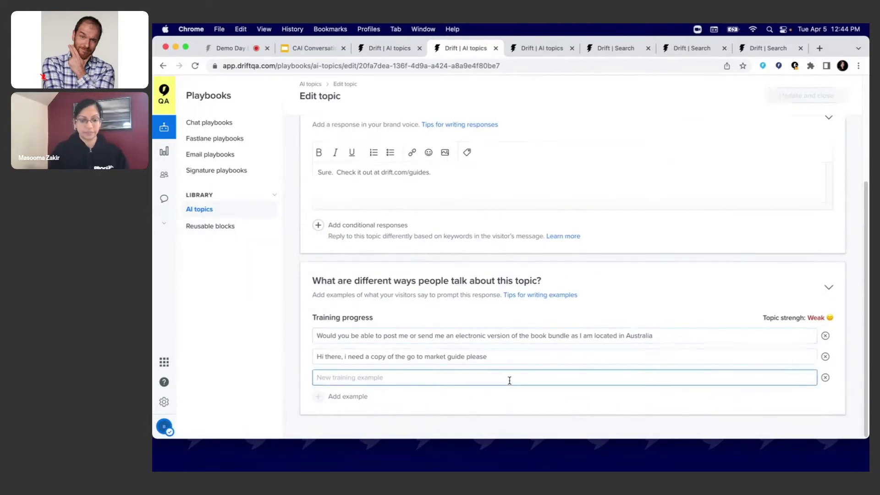
text(I'd like more info)
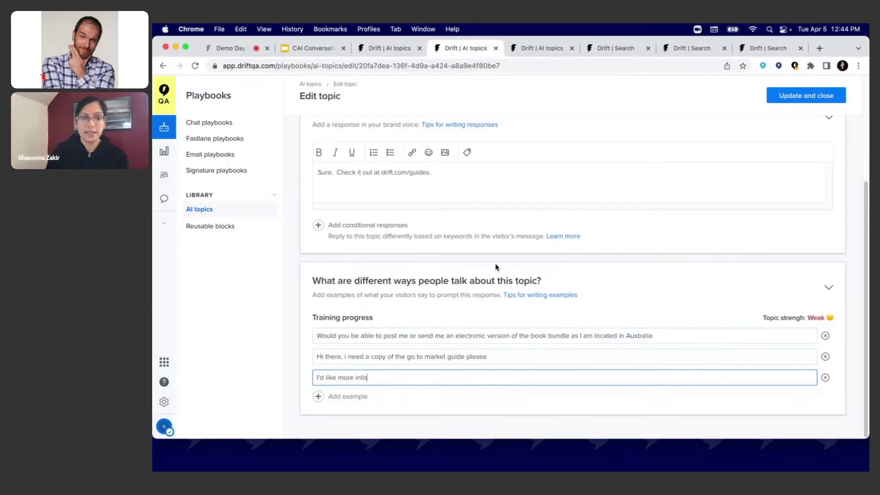
click(810, 100)
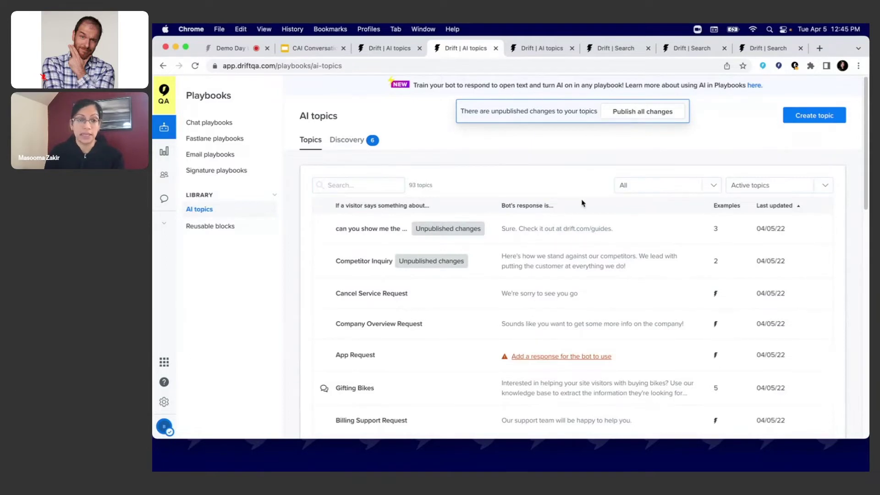
- Publish all unpublished changes to the AI topics
click(656, 115)
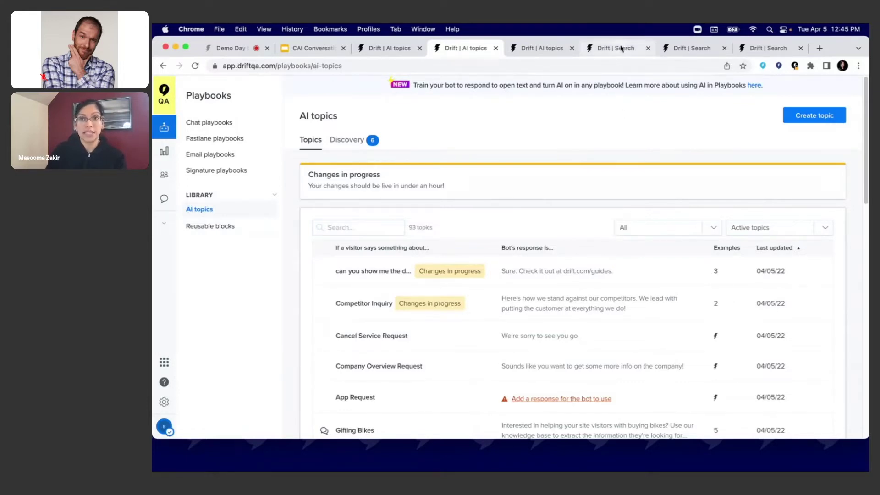
- Switch to the conversation search in the app.drift.com account and list all conversations
click(624, 49)
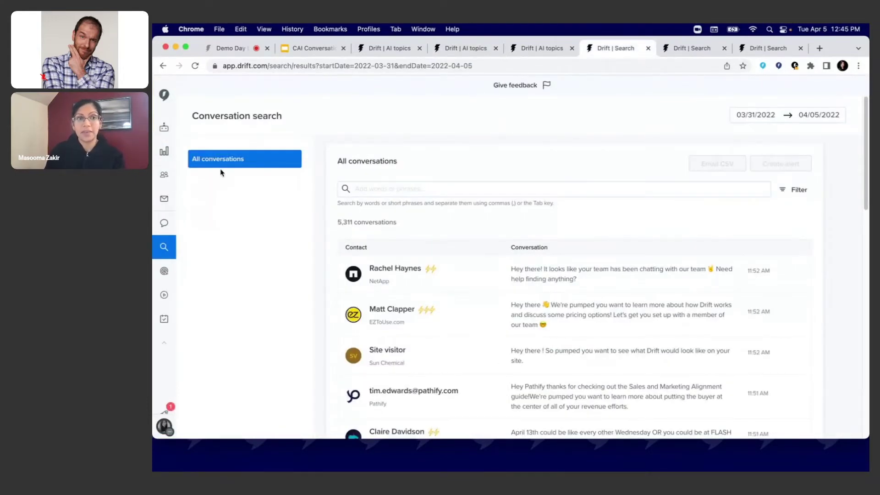
click(165, 246)
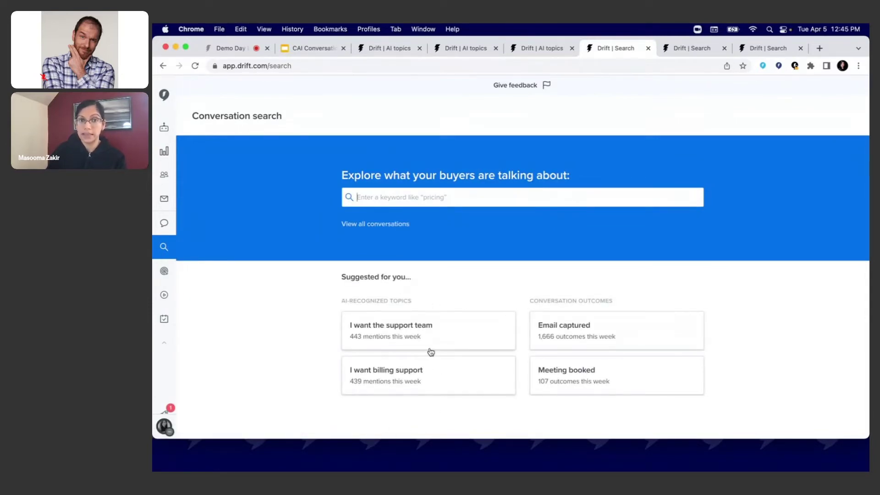
click(373, 224)
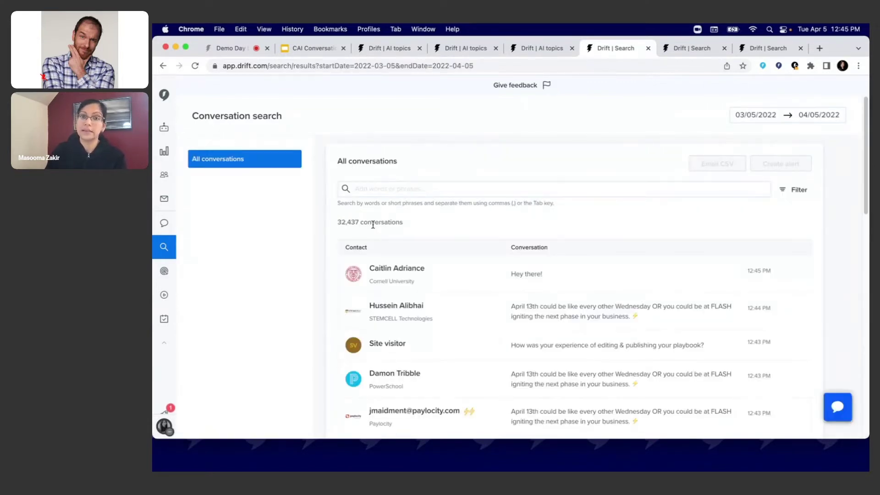
- Filter the conversations by "Playbook with AI enabled" is True, and browse the matching conversations
click(795, 195)
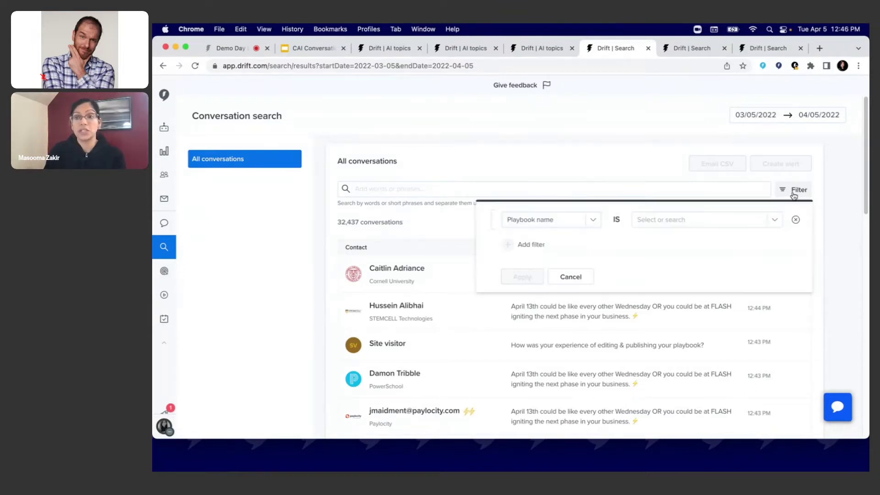
click(593, 221)
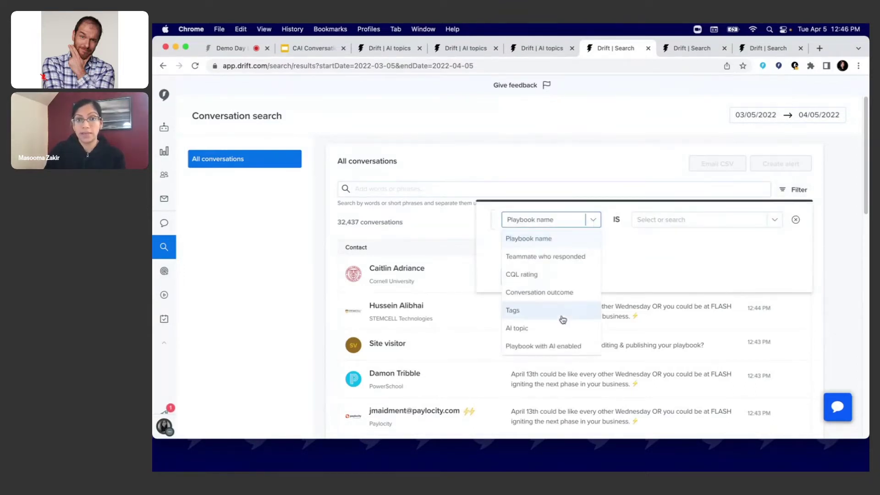
click(562, 349)
click(714, 218)
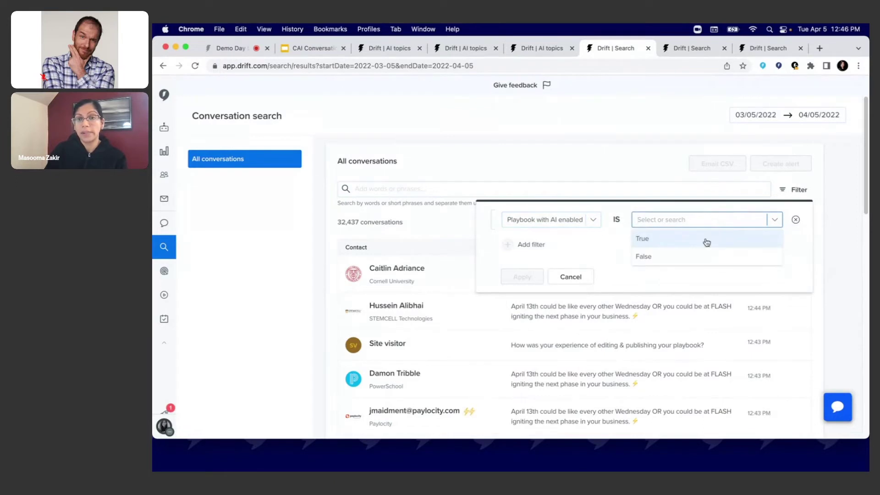
click(691, 238)
click(522, 277)
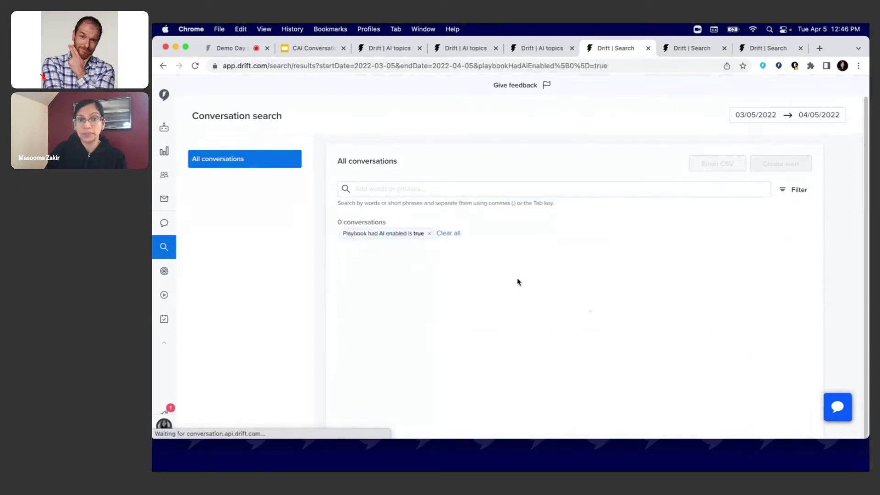
scroll(607, 337, down, 5)
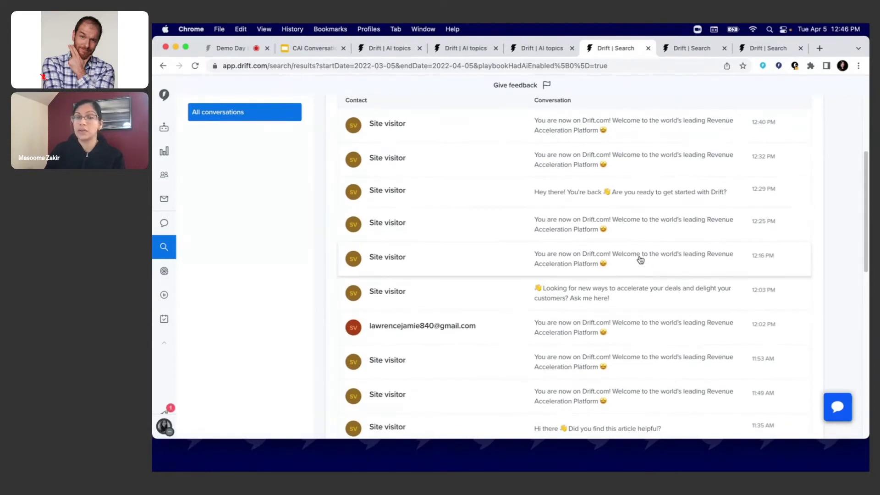
scroll(642, 256, up, 5)
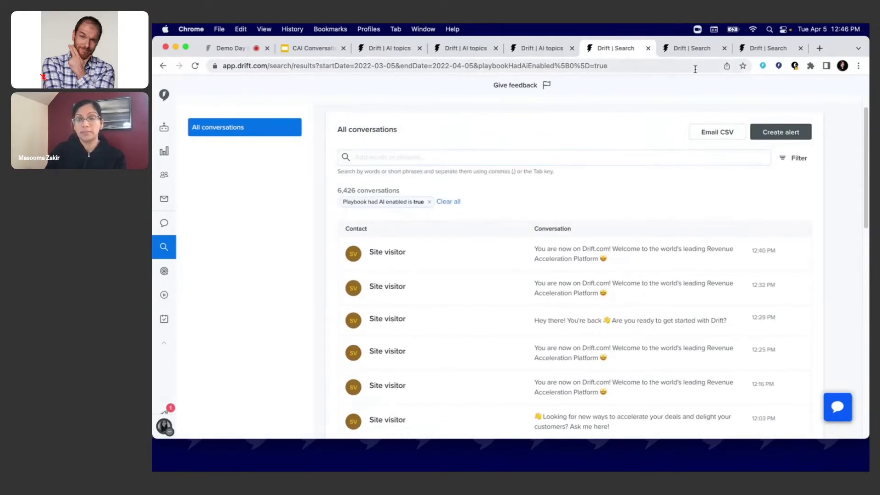
- Examine the AI topic and AI topic response labels in the site visitor's "Hi I face an issue with drift" conversation details
click(695, 50)
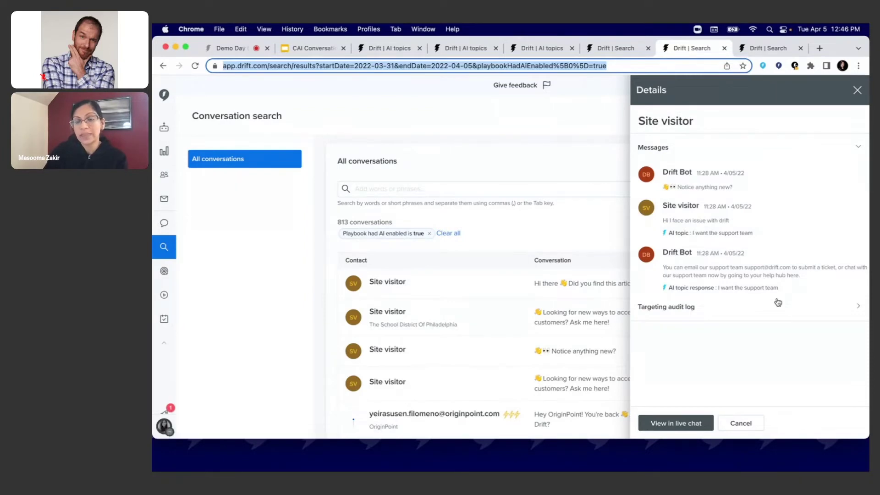
mouse_move(692, 294)
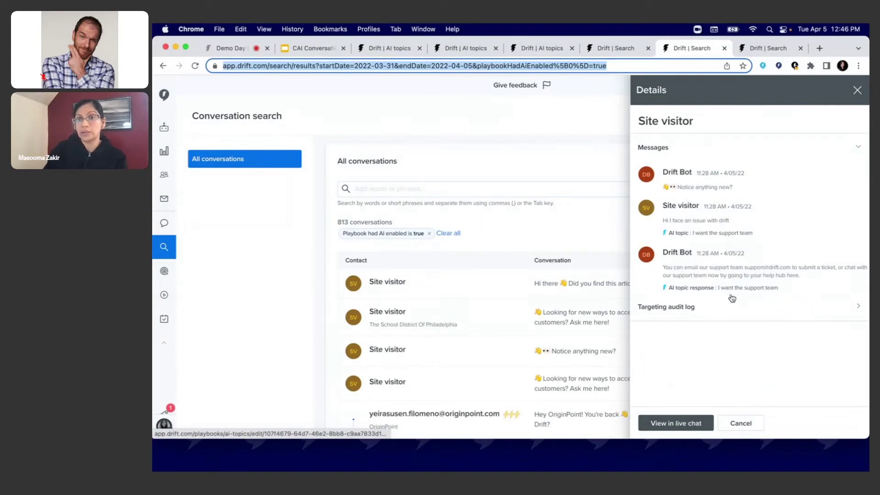
- In the other open conversation's details, examine the visitor message "sit technology" and the training hint on its unrecognized topic label
click(760, 51)
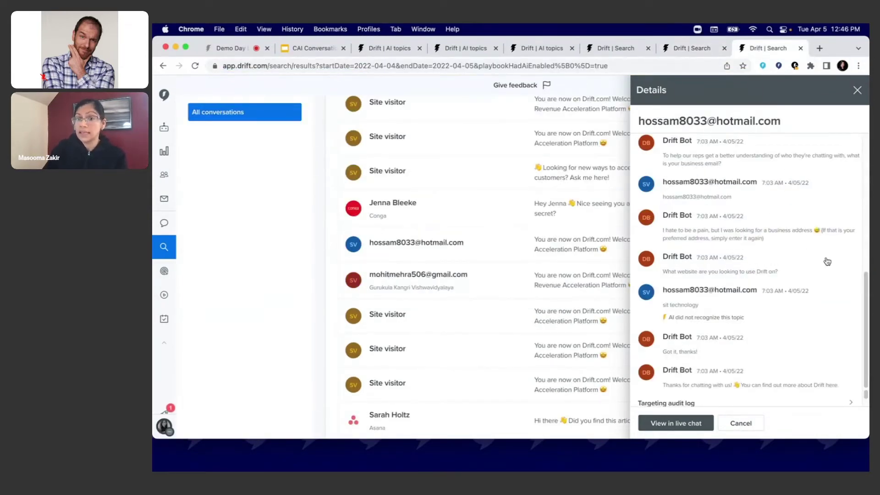
drag(709, 307, 659, 306)
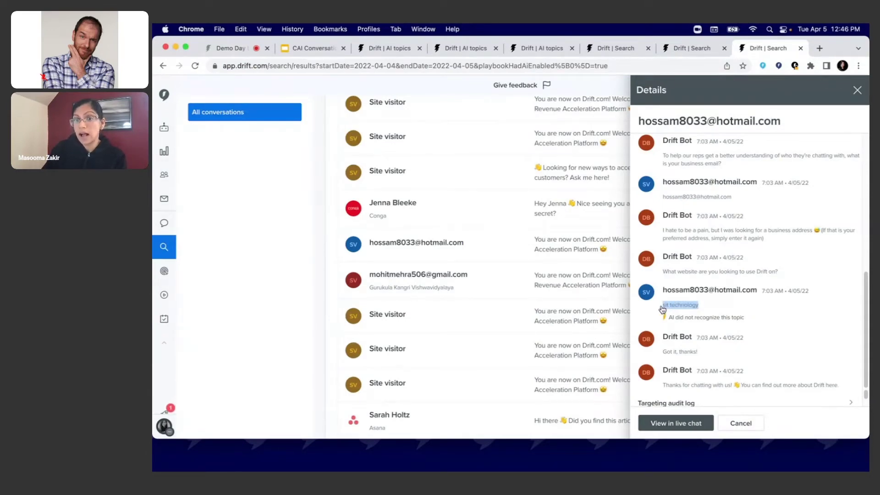
click(775, 312)
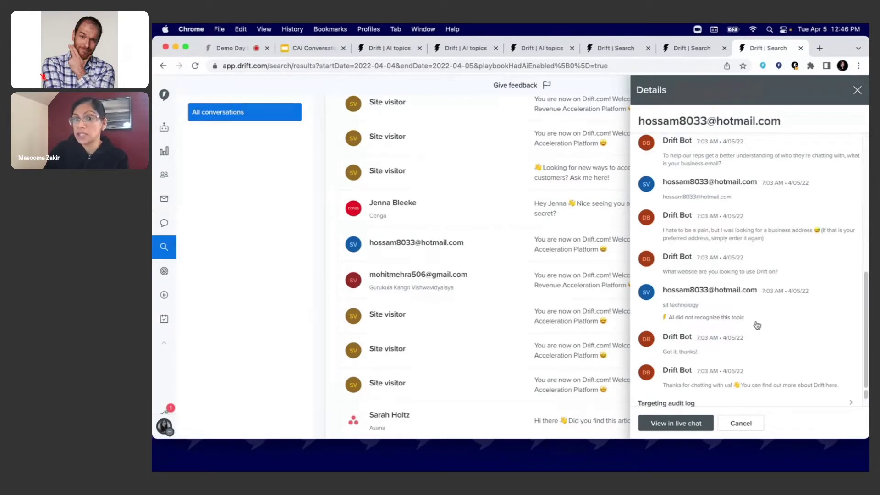
drag(754, 320, 678, 318)
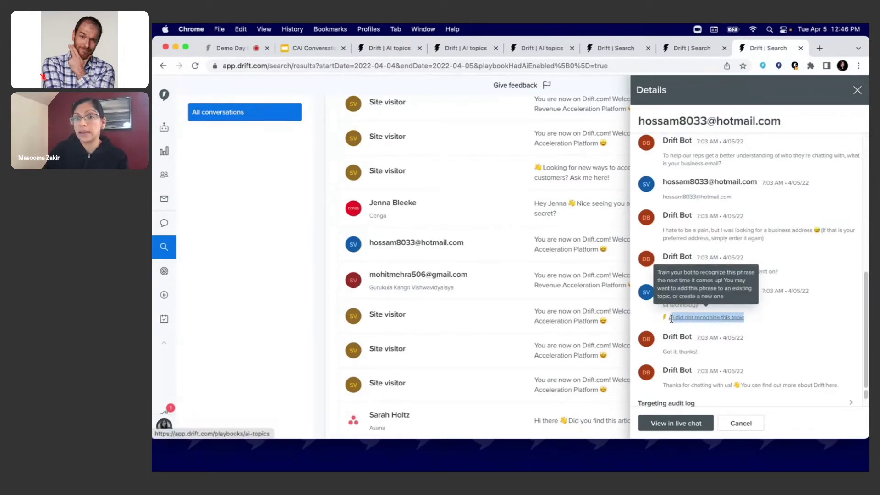
click(772, 330)
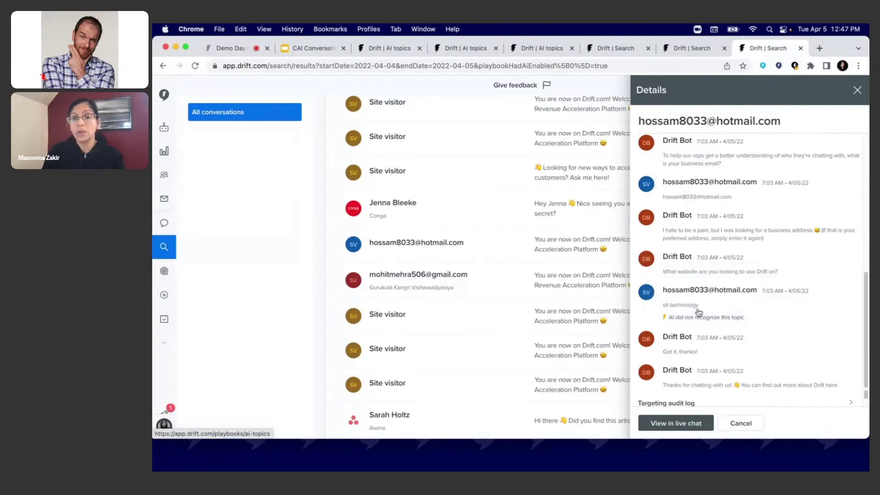
drag(699, 306, 663, 306)
click(711, 310)
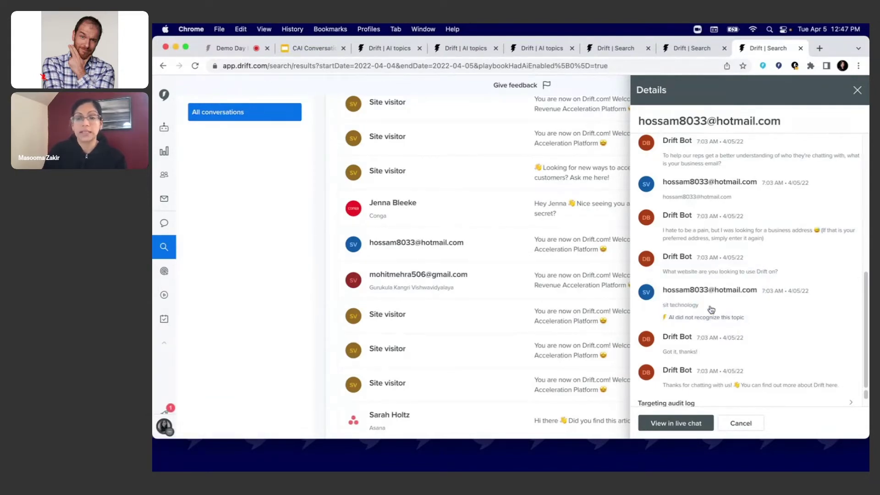